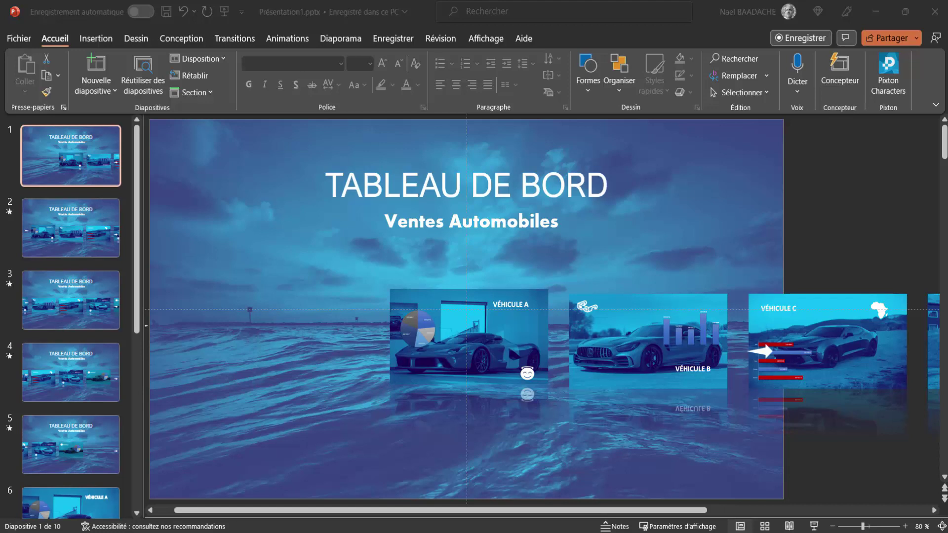
Launch the car-sales dashboard slideshow from slide 1 in Presenter View
left_click(815, 527)
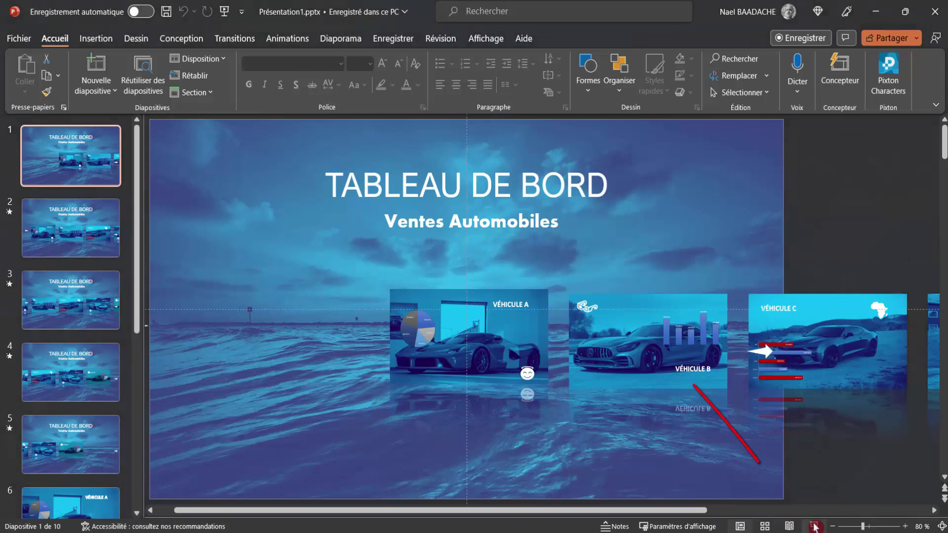
left_click(814, 527)
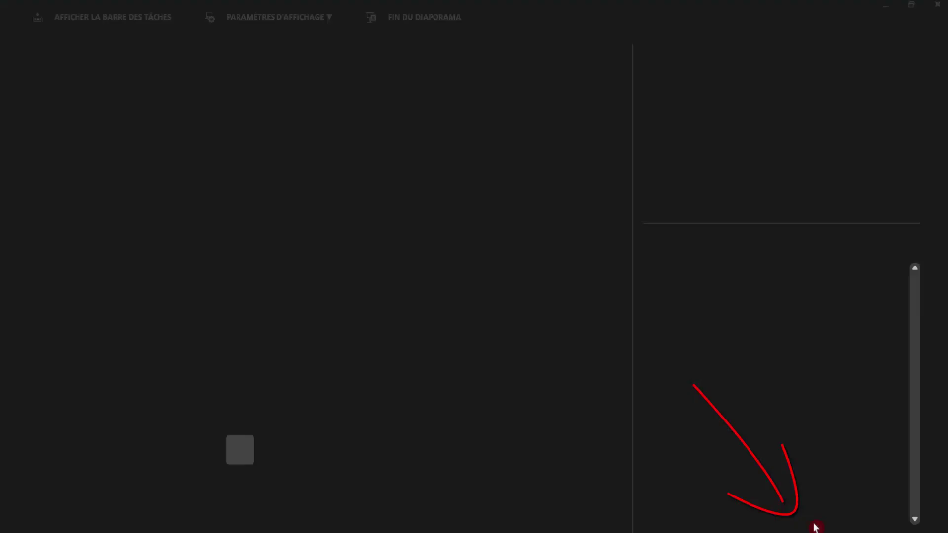
Switch the show to full screen, slide the carousel to Véhicule C, and zoom in and back
left_click(276, 17)
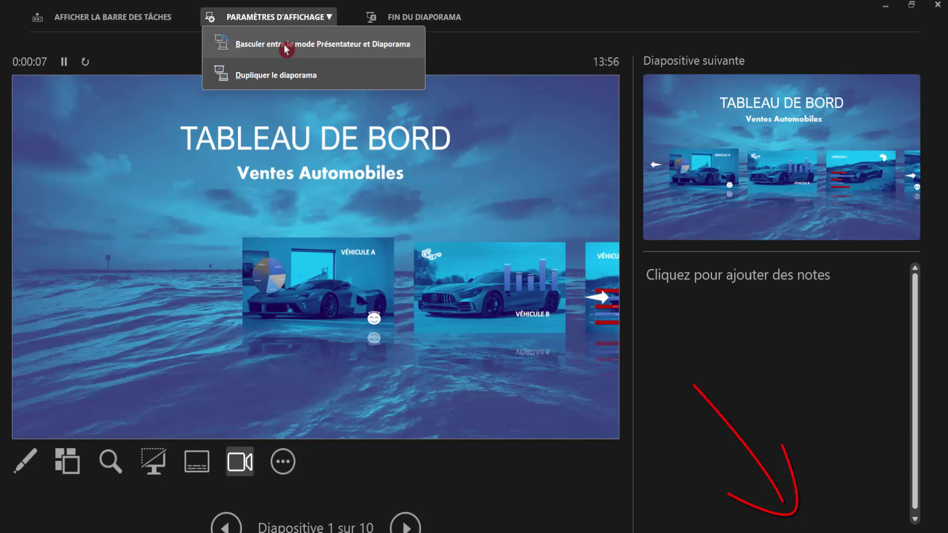
left_click(285, 46)
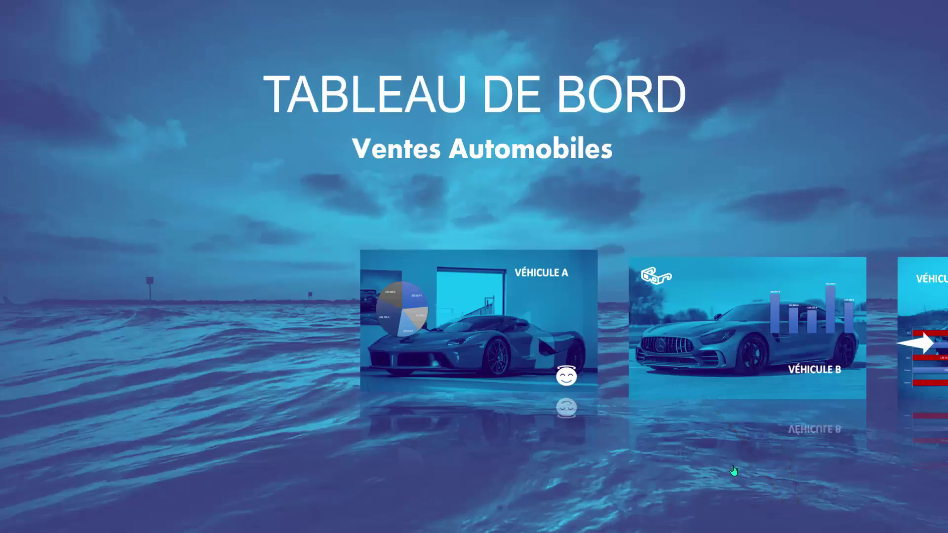
left_click(917, 345)
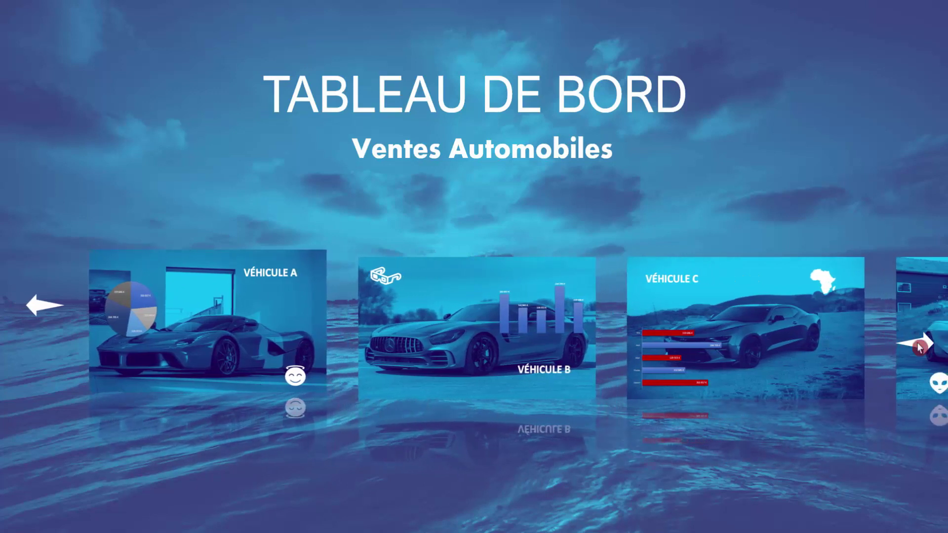
left_click(917, 347)
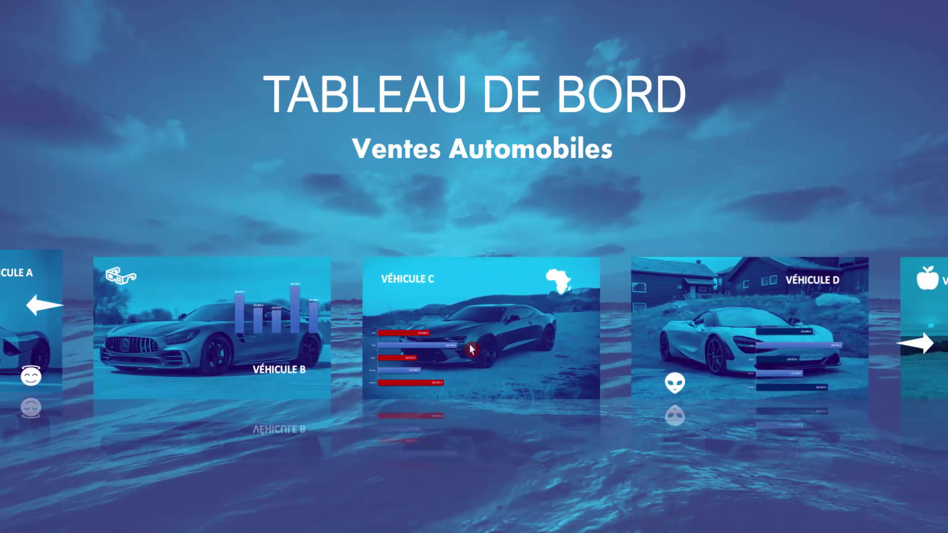
left_click(470, 352)
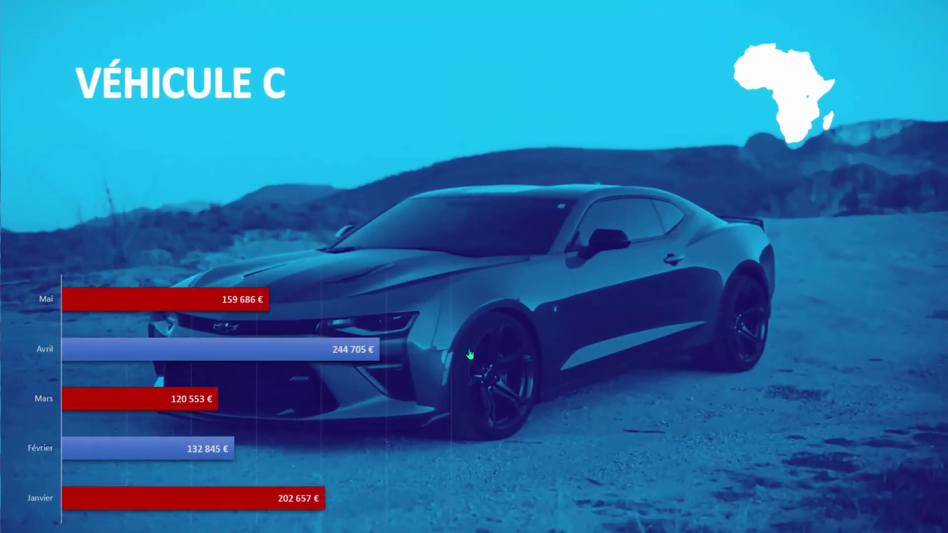
left_click(470, 351)
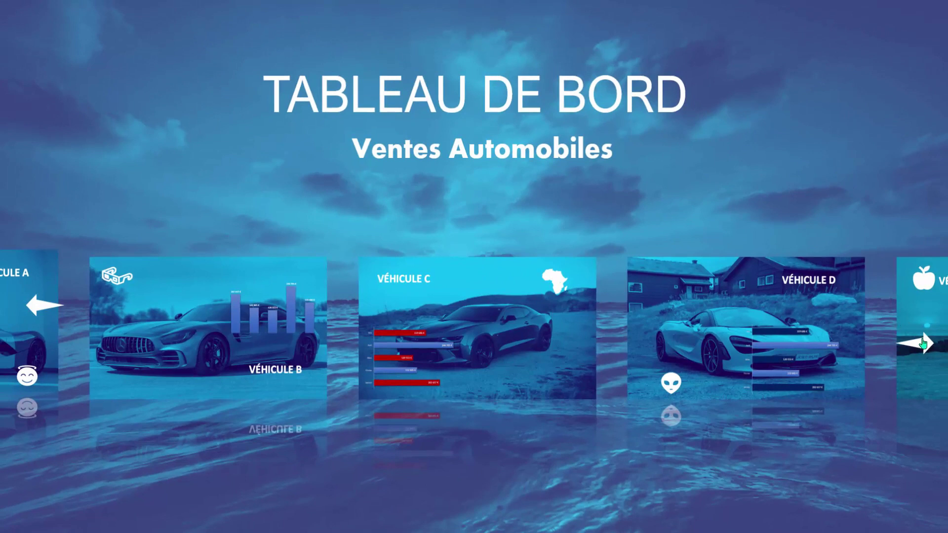
Slide the carousel to Véhicule D and back to B, then zoom into Véhicule A and return
left_click(922, 343)
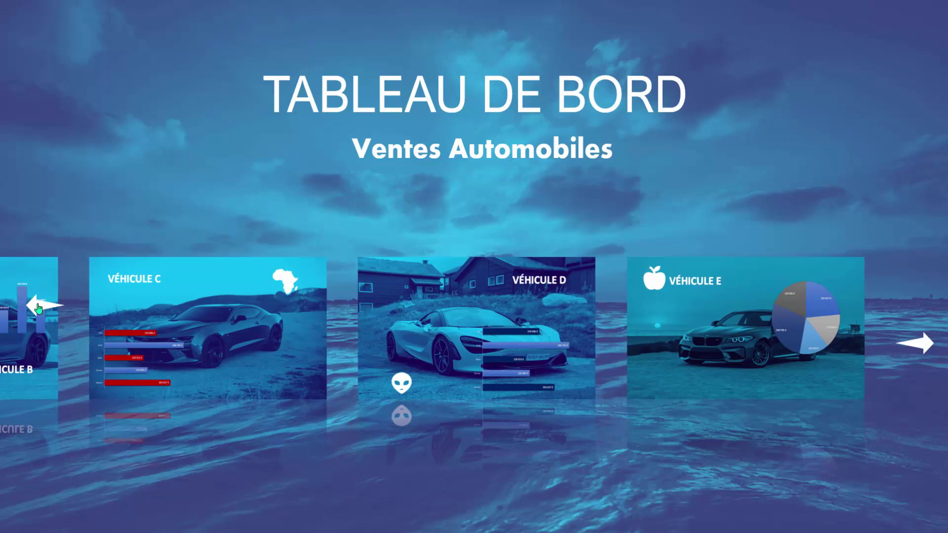
left_click(39, 309)
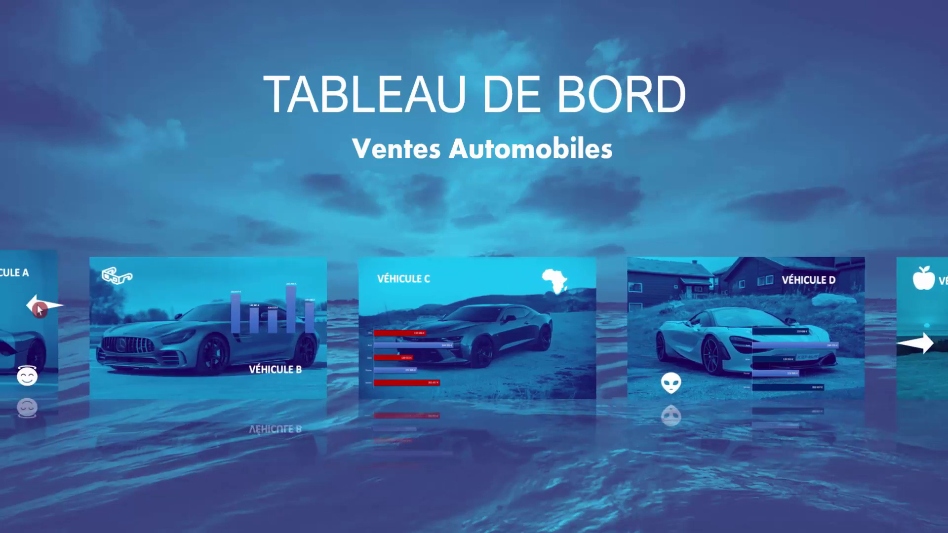
left_click(37, 305)
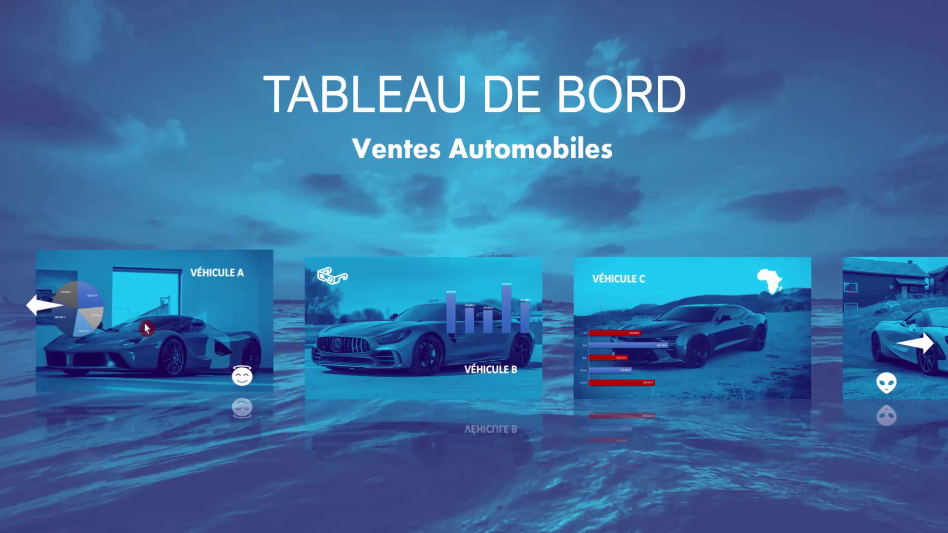
left_click(197, 325)
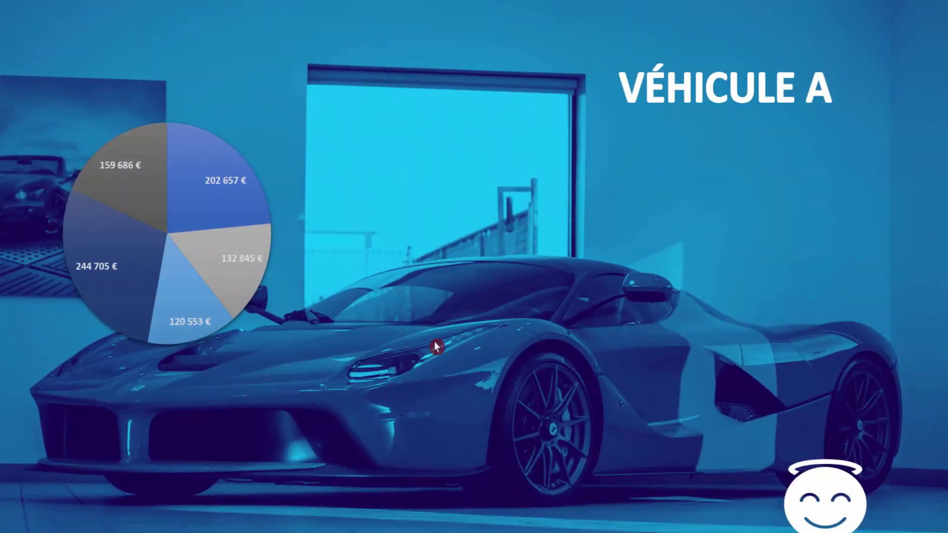
left_click(434, 341)
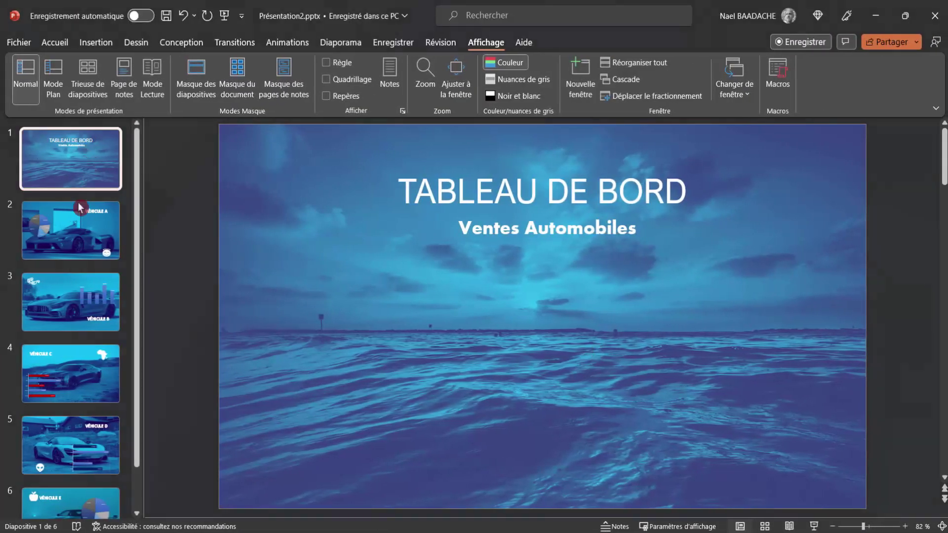
Browse the Véhicule B and Véhicule D slides in the editor
left_click(79, 231)
left_click(79, 310)
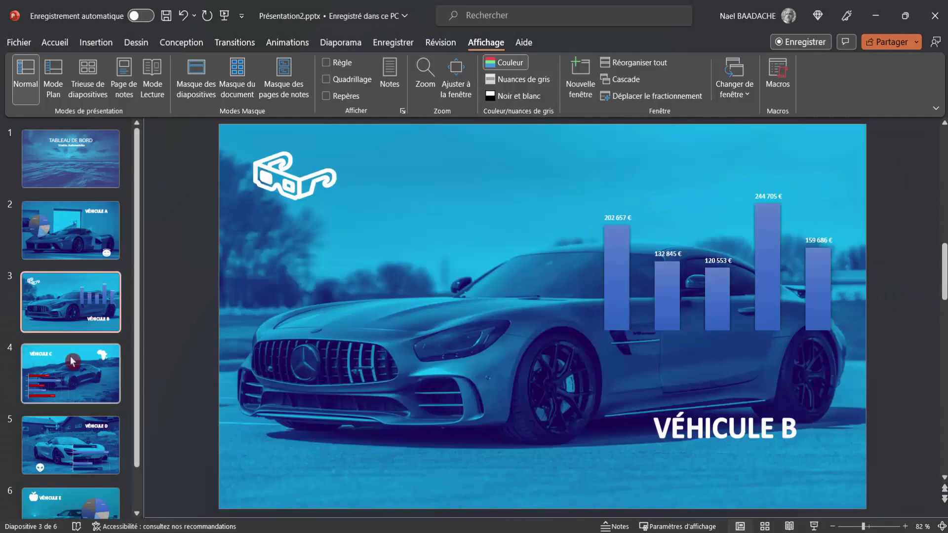
left_click(71, 370)
left_click(69, 446)
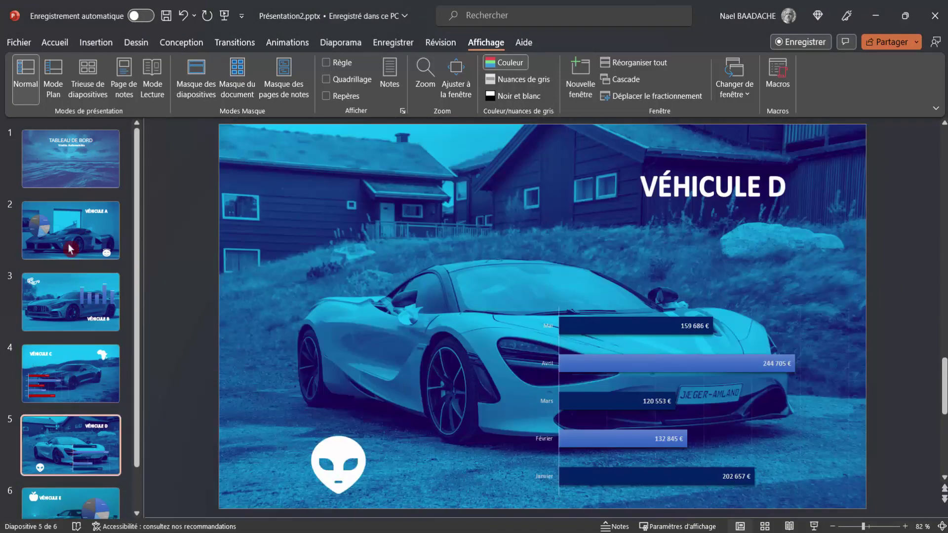
Inspect the title slide's background picture and TABLEAU DE BORD title
left_click(78, 168)
mouse_move(288, 150)
left_mouse_down()
mouse_move(300, 161)
mouse_move(289, 153)
left_mouse_up()
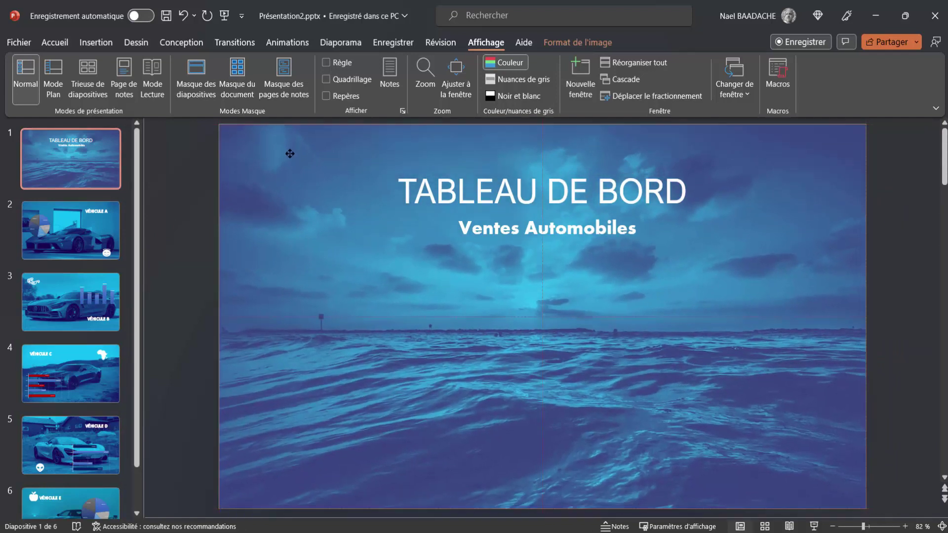
left_click(514, 188)
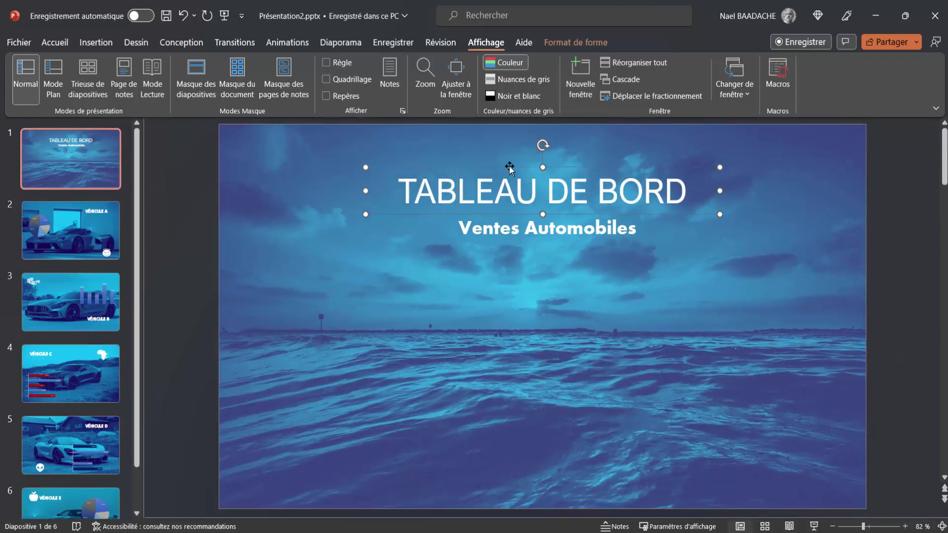
Open slide 2, Véhicule A, and inspect its background picture and pie chart
left_click(68, 246)
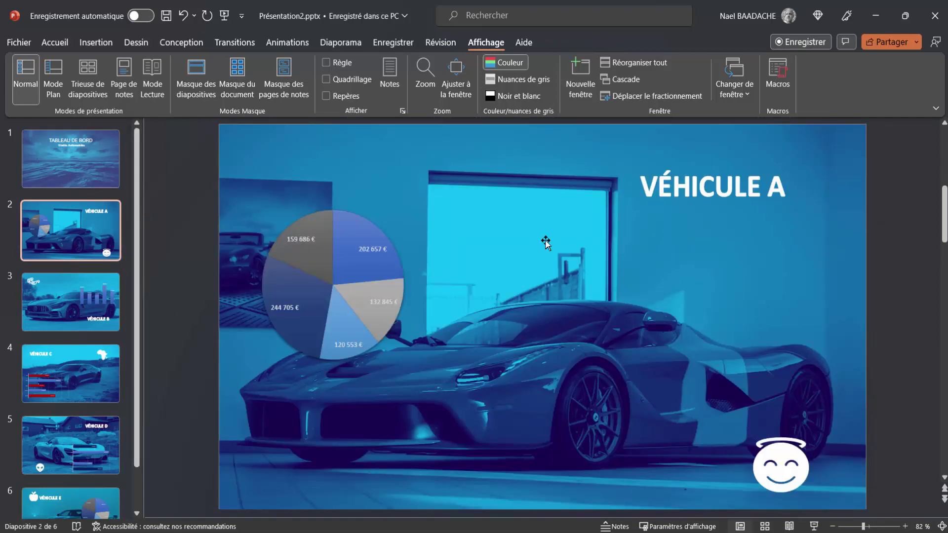
left_click(569, 242)
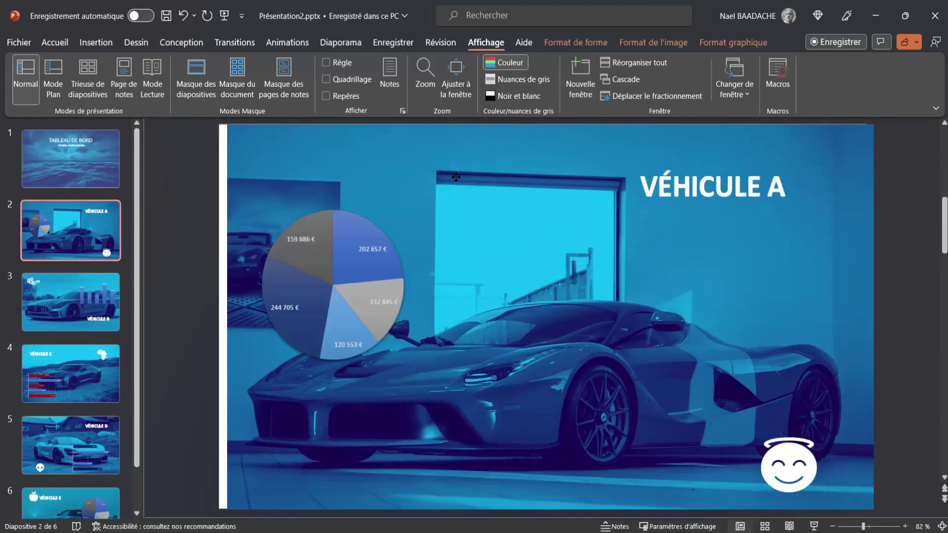
left_click(356, 276)
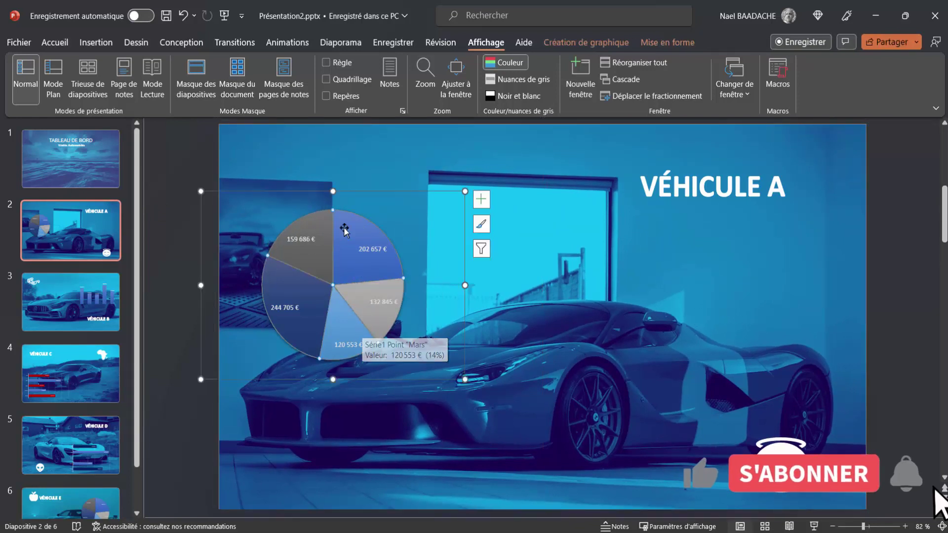
left_click(185, 300)
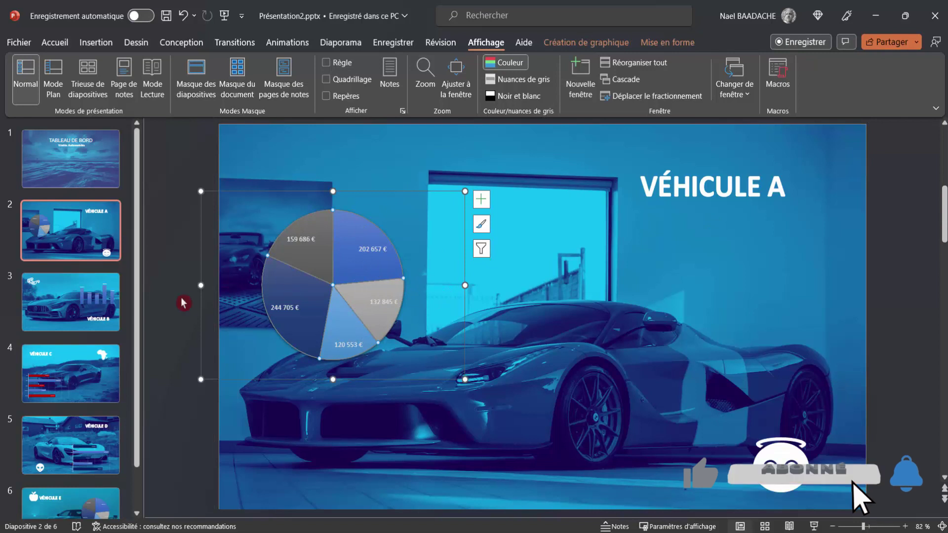
scroll(184, 300, "down", 1)
scroll(184, 300, "down", 1)
left_click(55, 244)
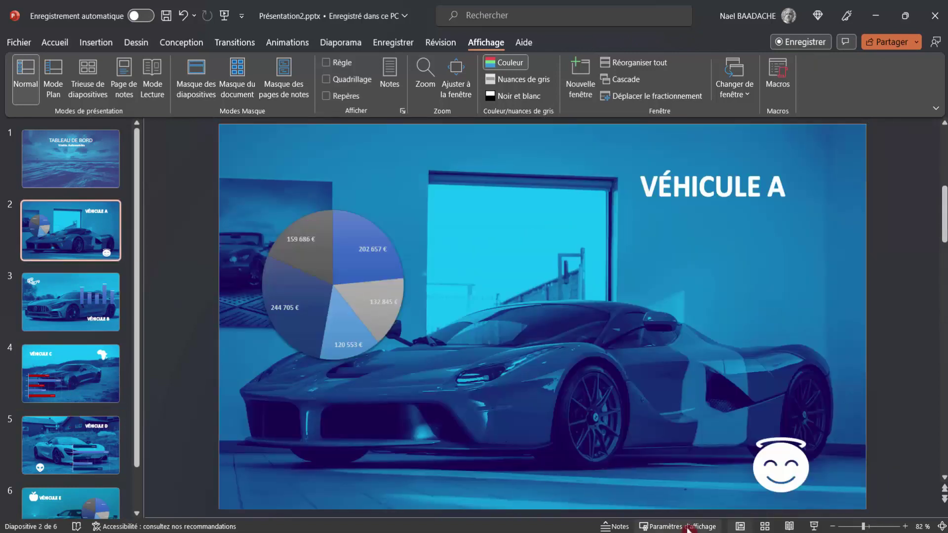
In Excel, insert a clustered column chart of E8:F13 and place it right of the table
key("alt+Tab")
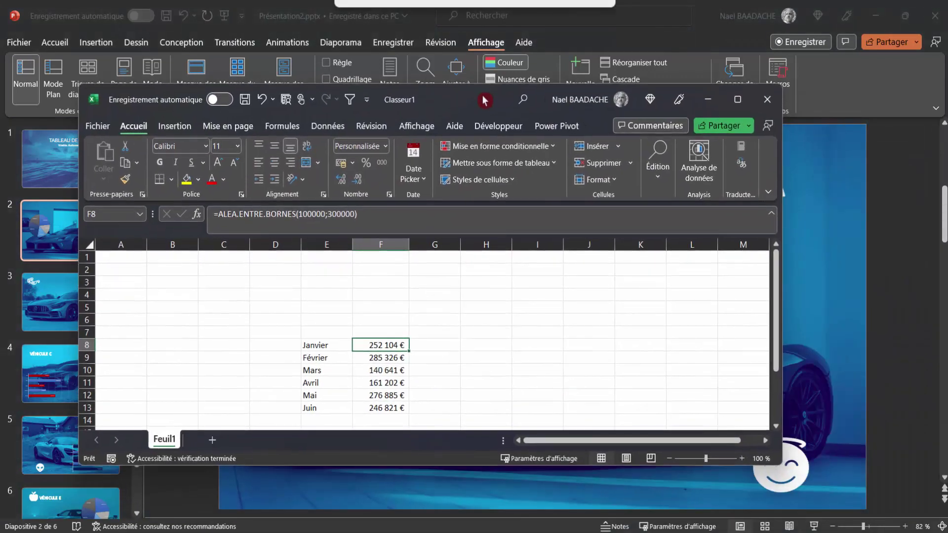
left_click(738, 100)
left_click(440, 310)
left_click_drag(236, 263, 293, 324)
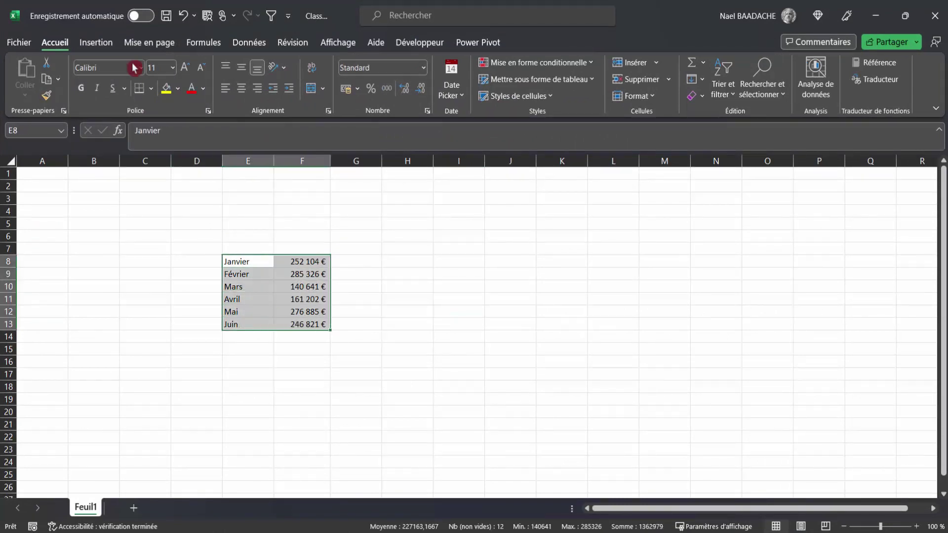
left_click(97, 43)
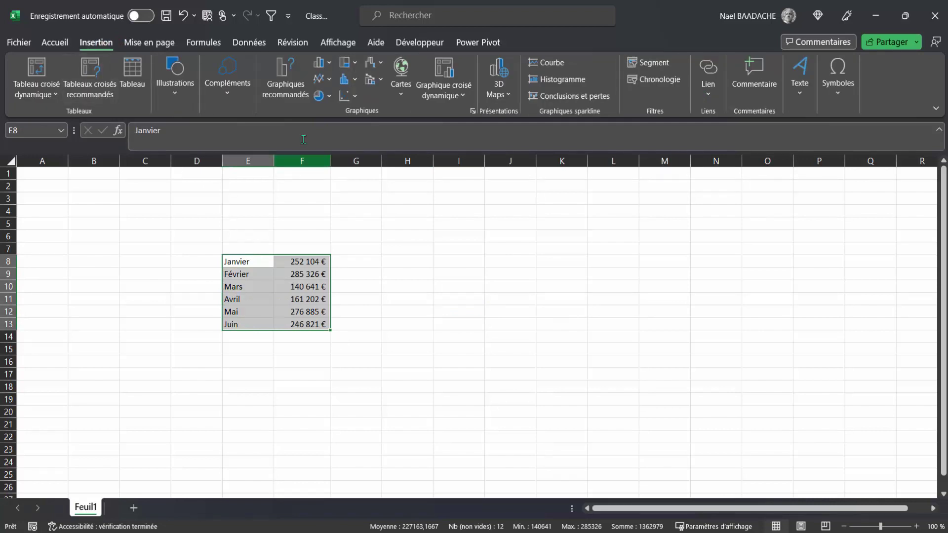
left_click(329, 67)
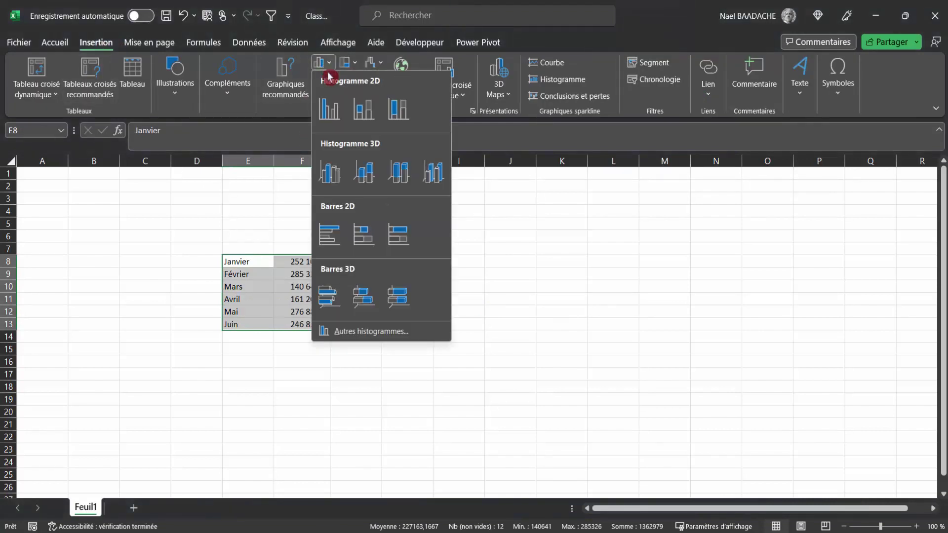
left_click(327, 104)
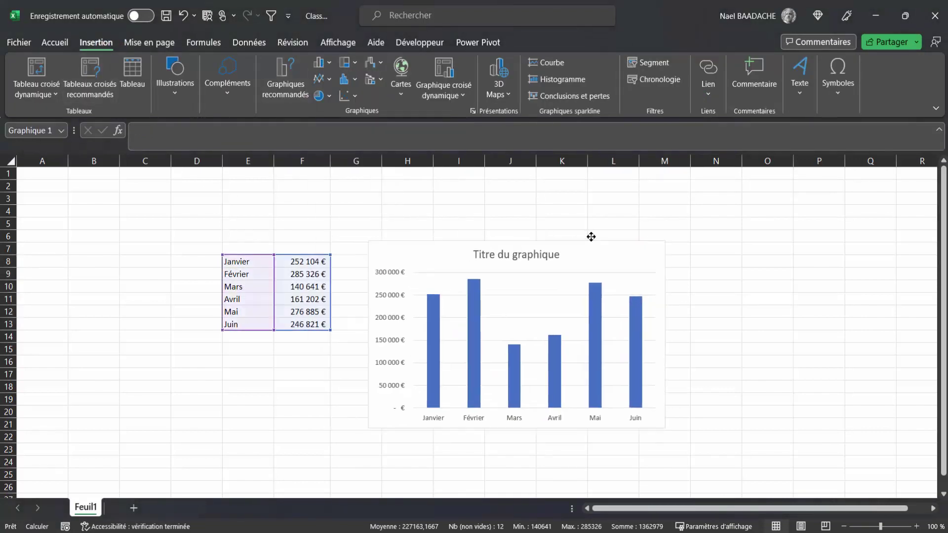
left_click_drag(535, 241, 593, 237)
Delete the chart's month axis, vertical value axis and chart title
left_click(459, 415)
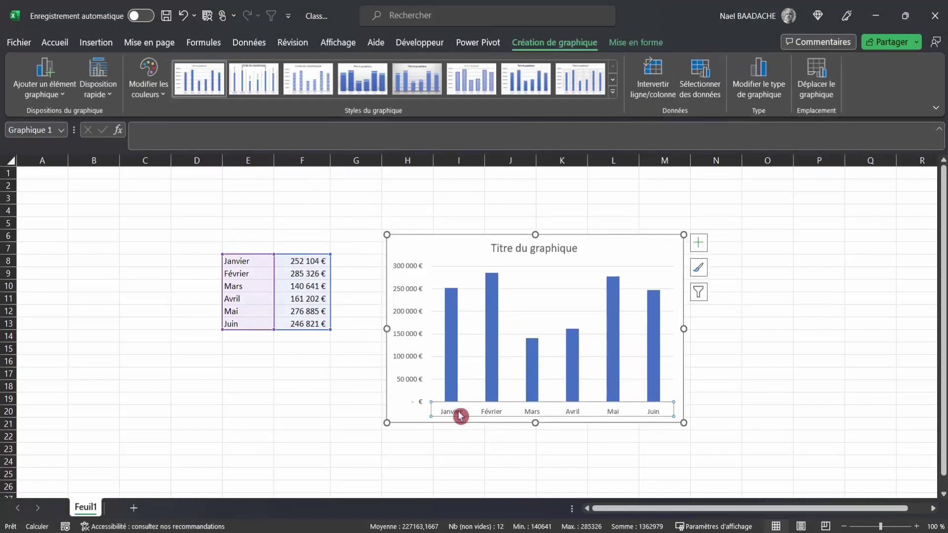
key("Delete")
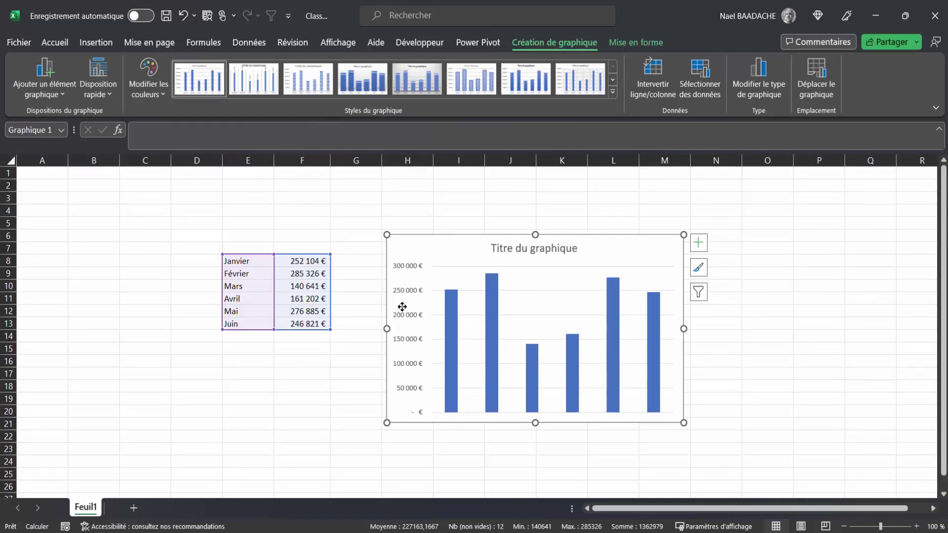
left_click(413, 314)
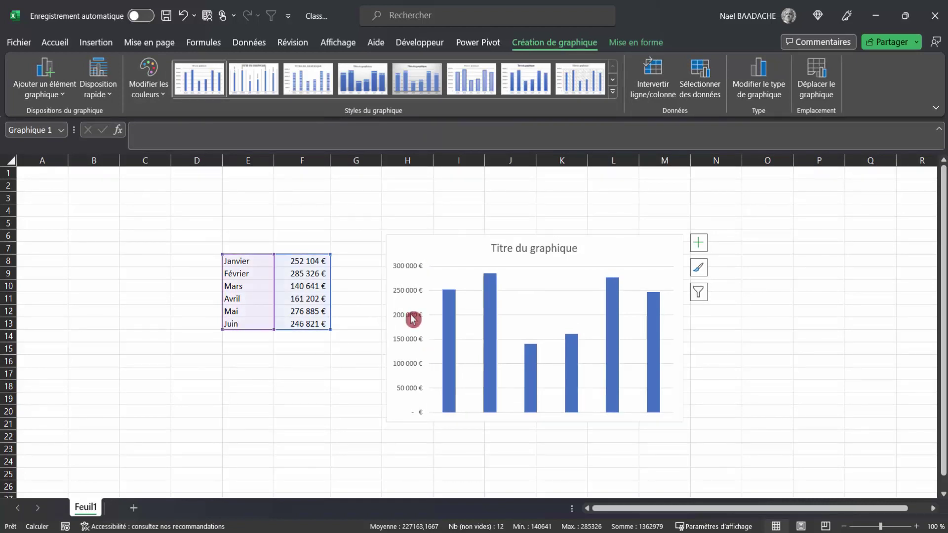
key("Delete")
left_click(535, 250)
key("Delete")
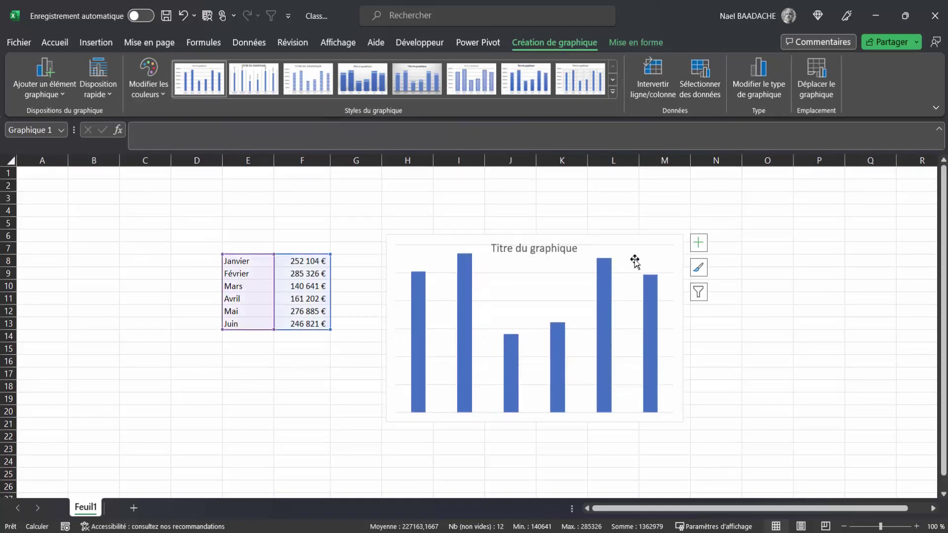
Turn on data labels above the bars and nudge the chart slightly left
left_click(700, 245)
left_click(726, 298)
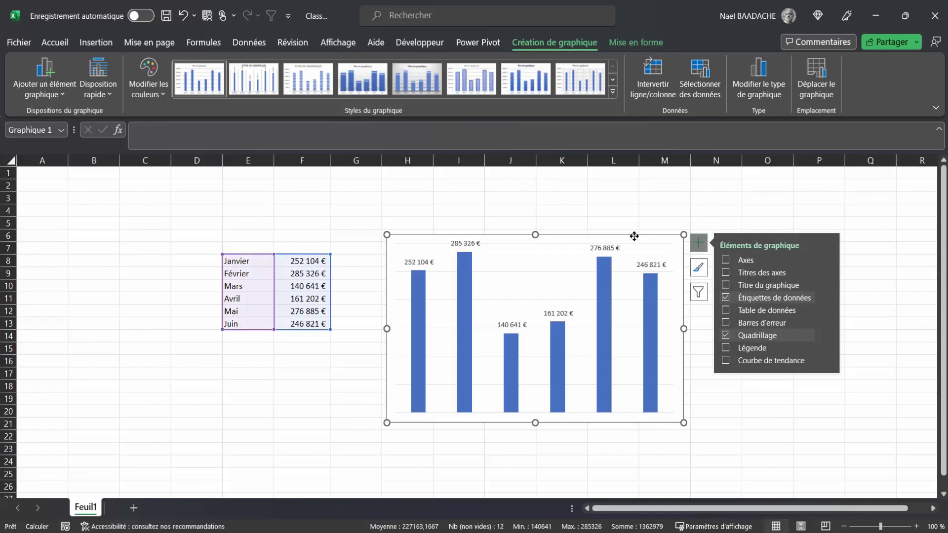
left_click_drag(634, 236, 606, 237)
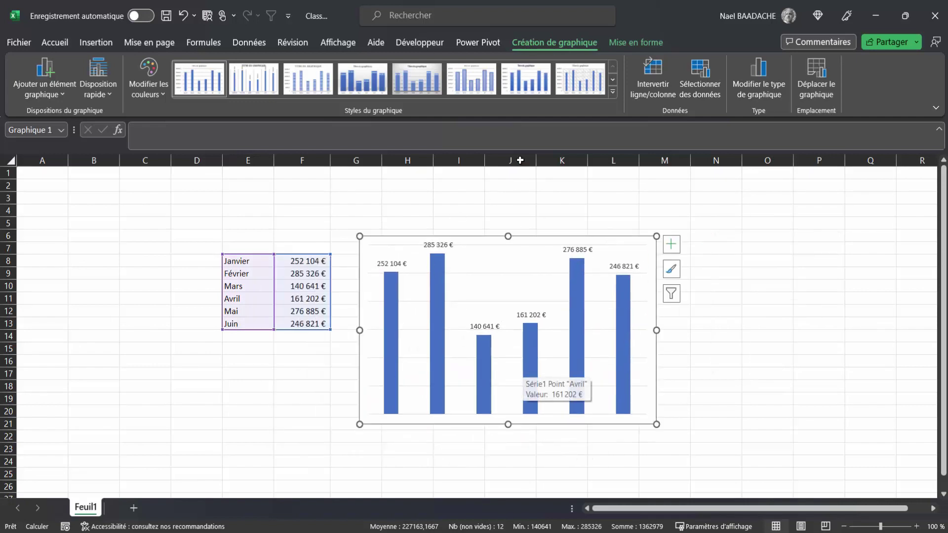
Set the bar chart's fill to Aucun remplissage, then return to PowerPoint
left_click(644, 43)
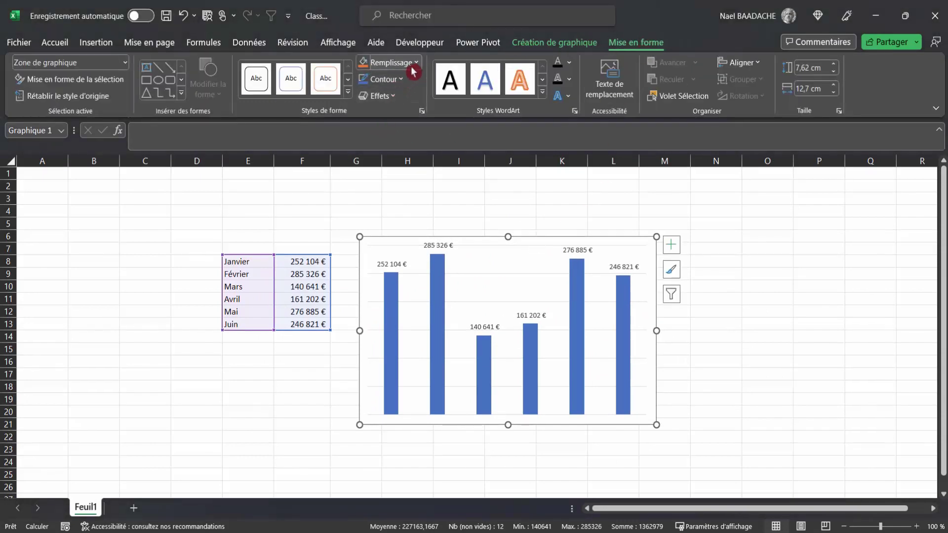
left_click(416, 63)
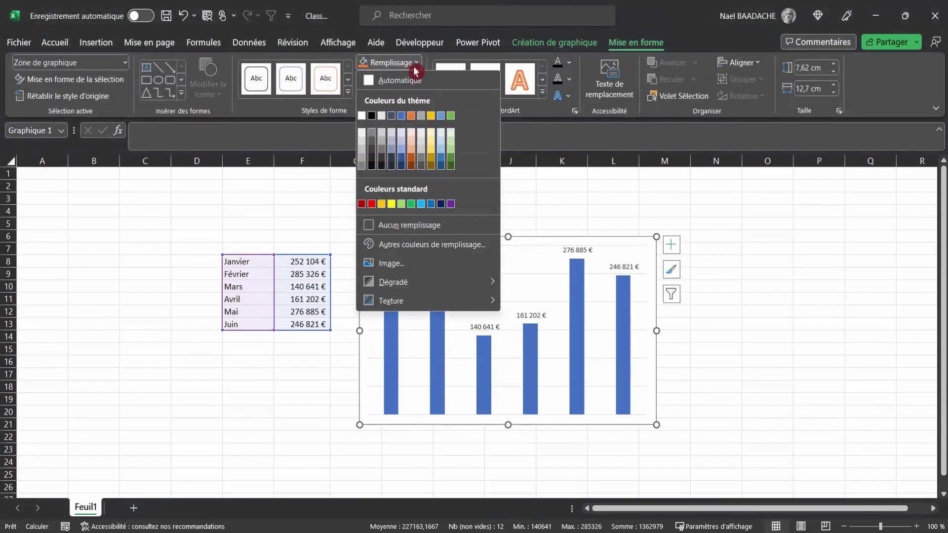
left_click(388, 223)
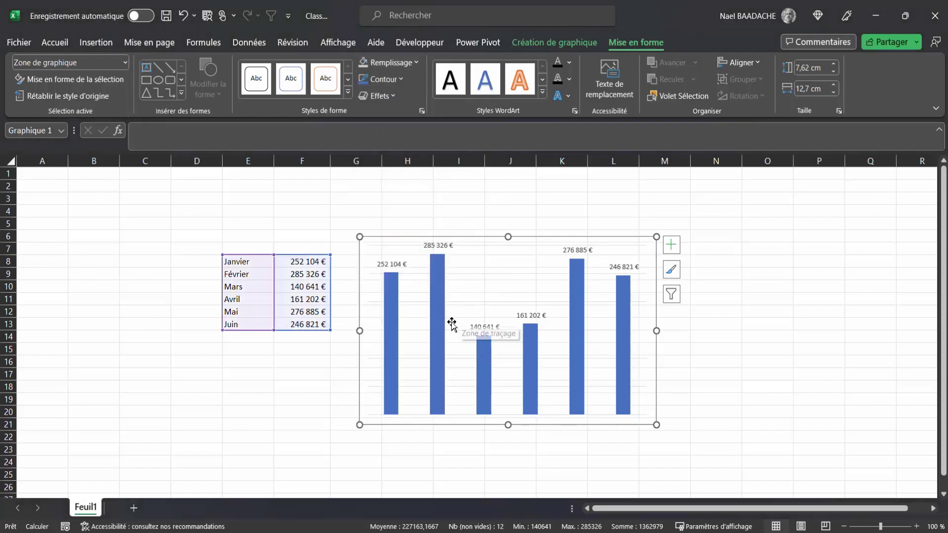
left_click(576, 50)
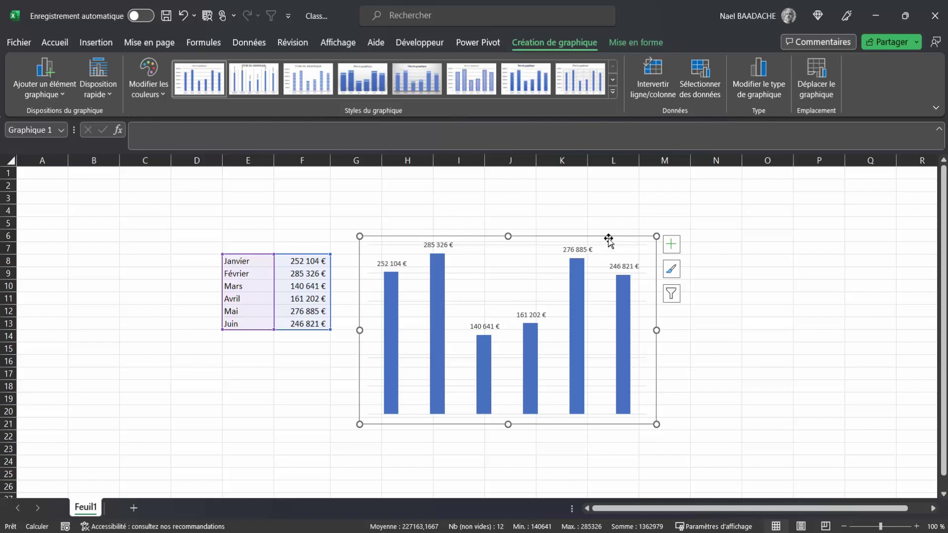
key("alt+Tab")
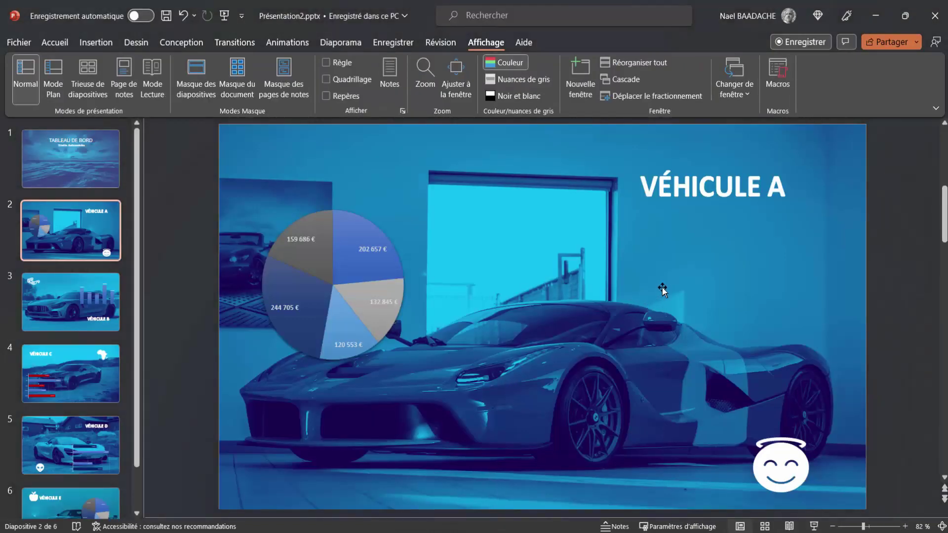
Paste the bar chart onto Véhicule A over the car, delete it, and go to slide 1
left_click(662, 288)
key("ctrl+v")
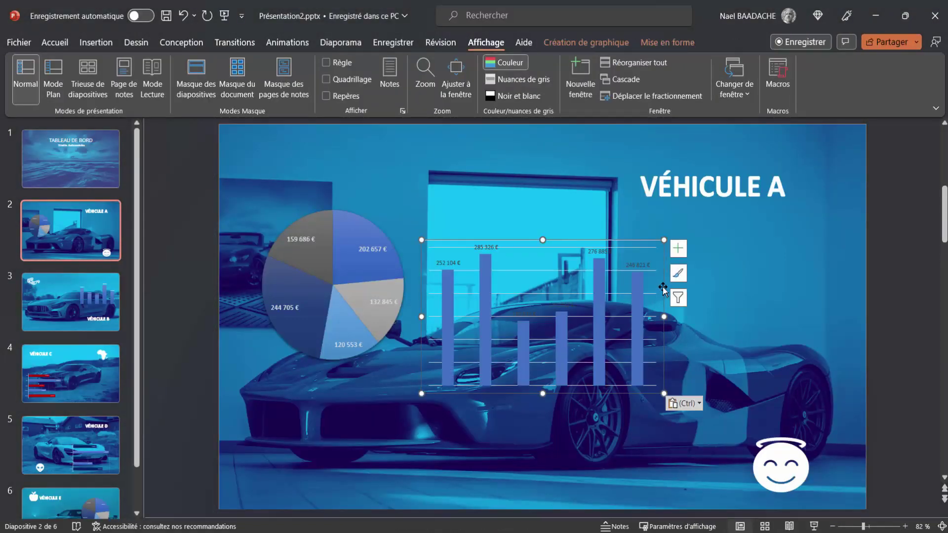
mouse_move(616, 240)
left_mouse_down()
mouse_move(759, 219)
mouse_move(754, 213)
left_mouse_up()
key("Delete")
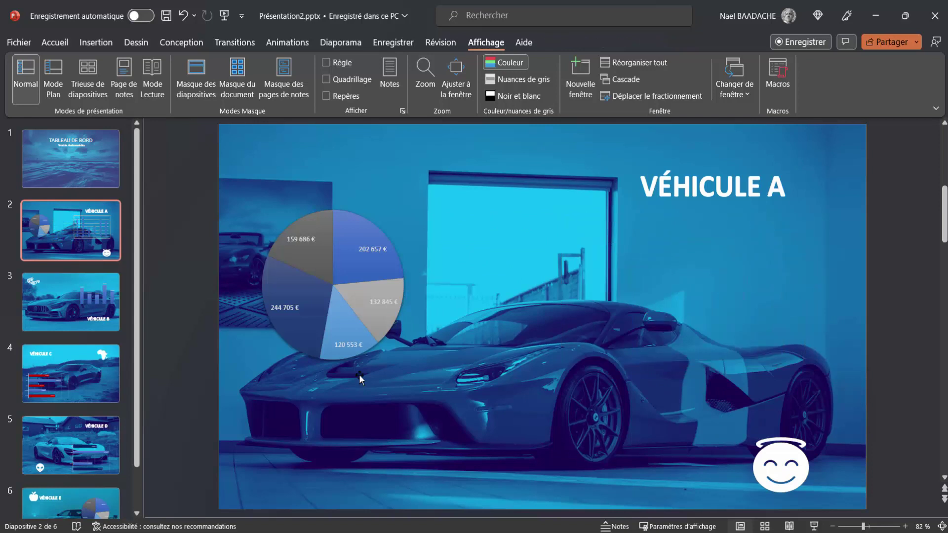
left_click(73, 170)
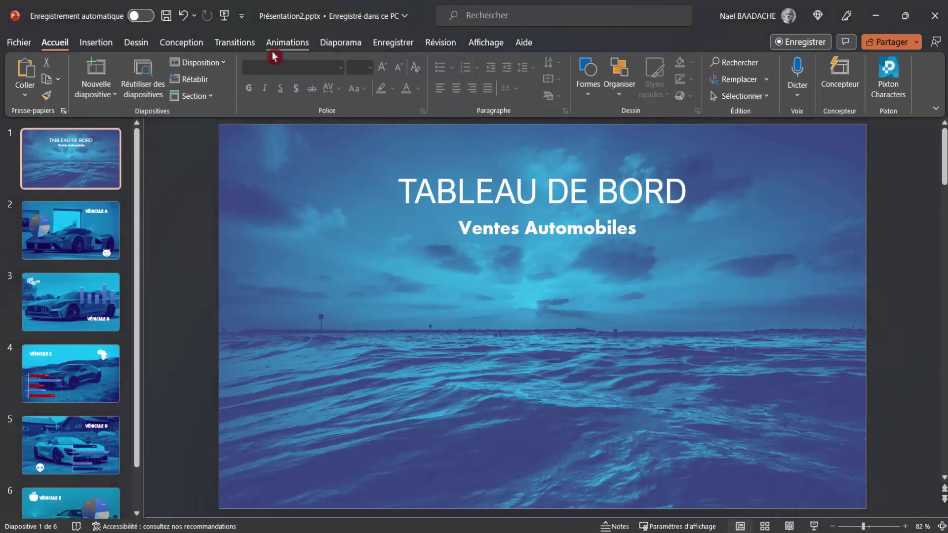
Apply the Morphose transition to the TABLEAU DE BORD title slide
left_click(243, 42)
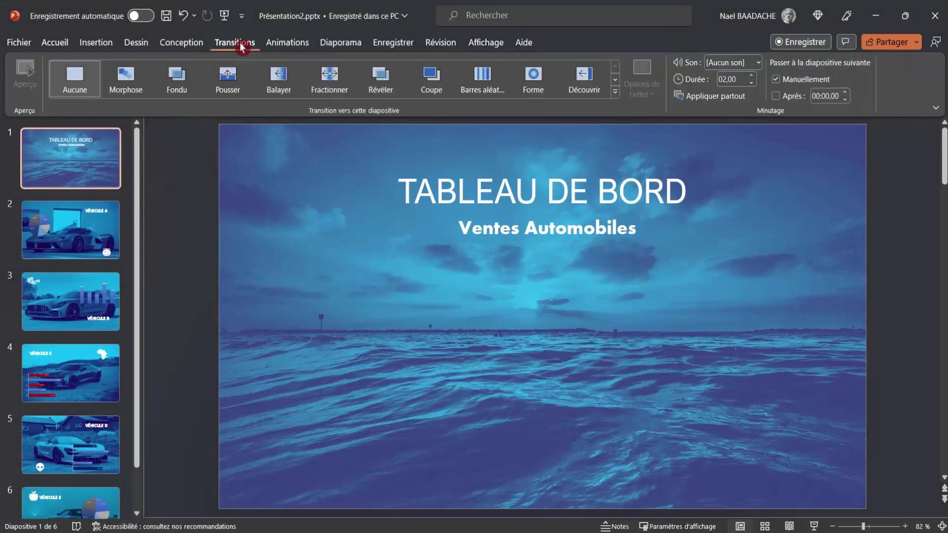
left_click(130, 81)
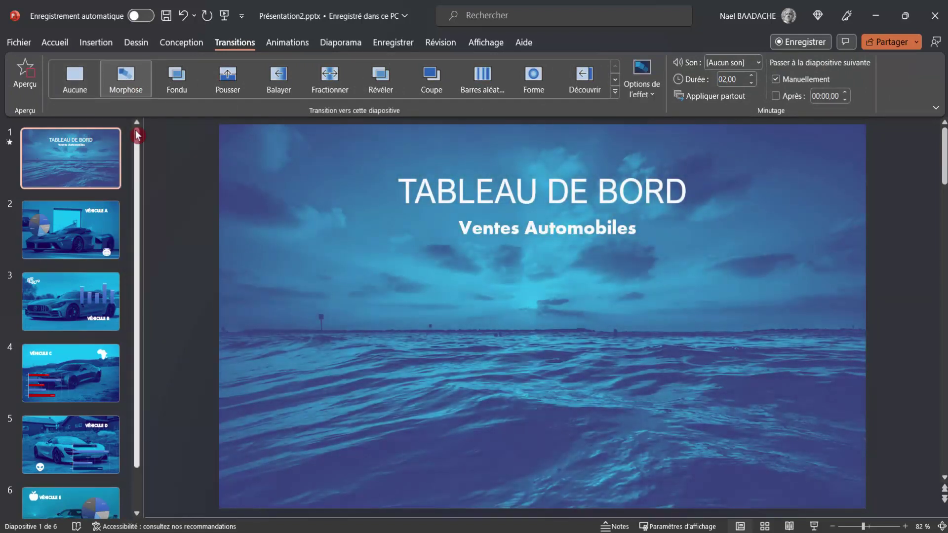
left_click(93, 44)
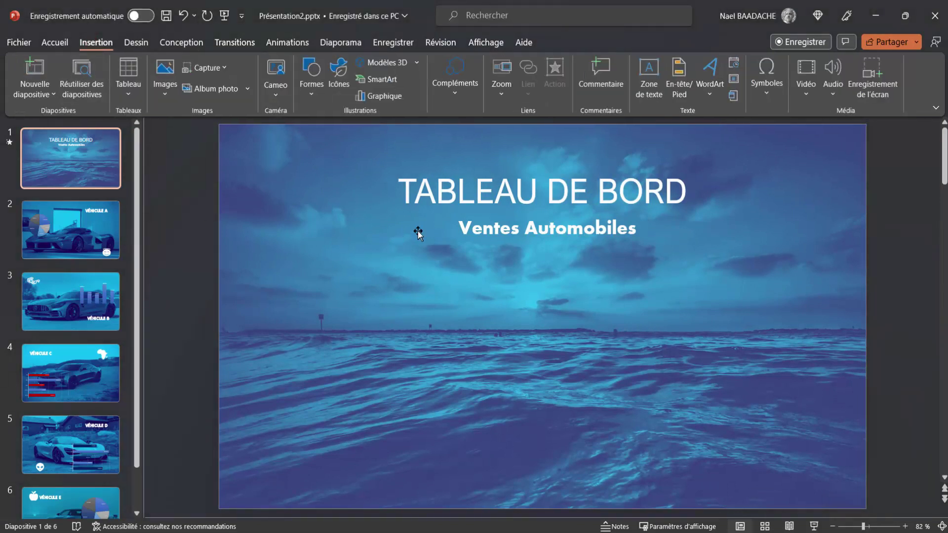
Insert Zoom de diapositive thumbnails for slides 2, 3, 4, 5 and 6 onto the title slide
left_click(501, 92)
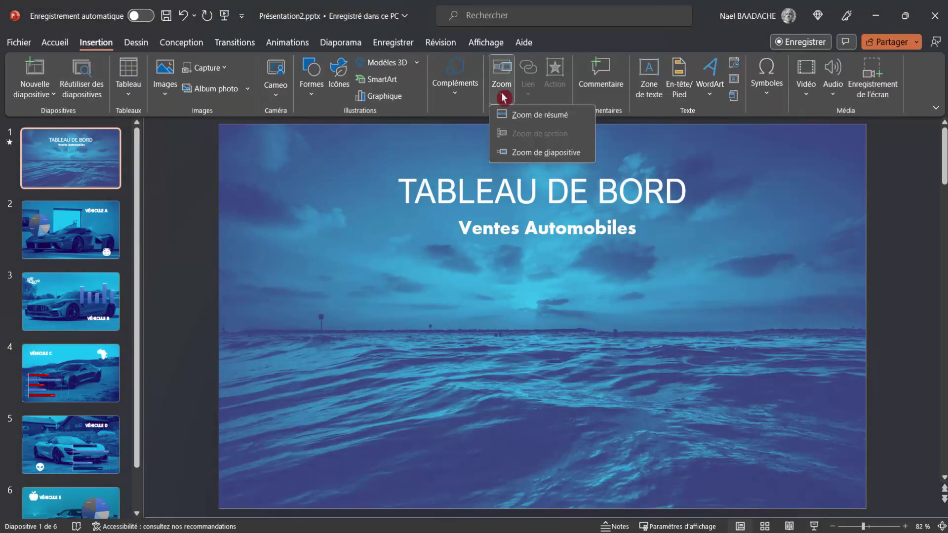
left_click(515, 153)
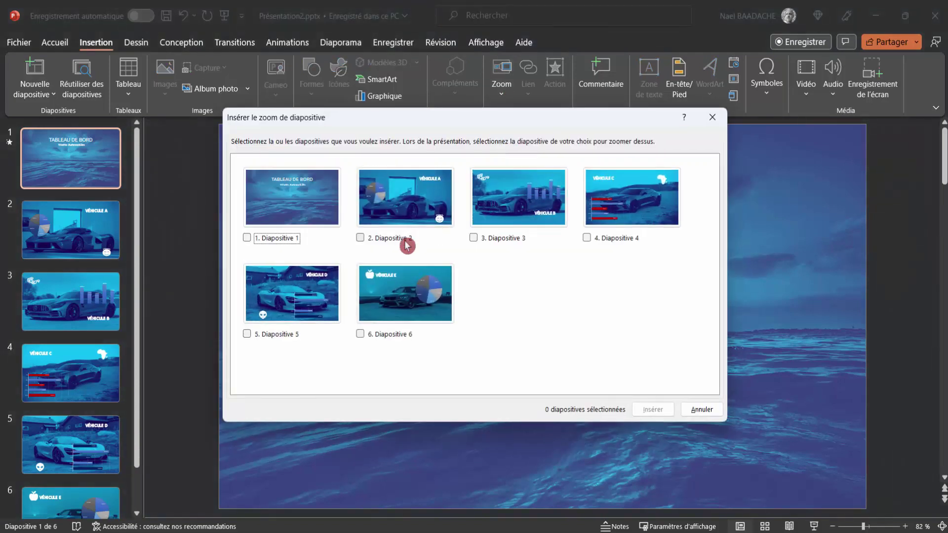
left_click(367, 239)
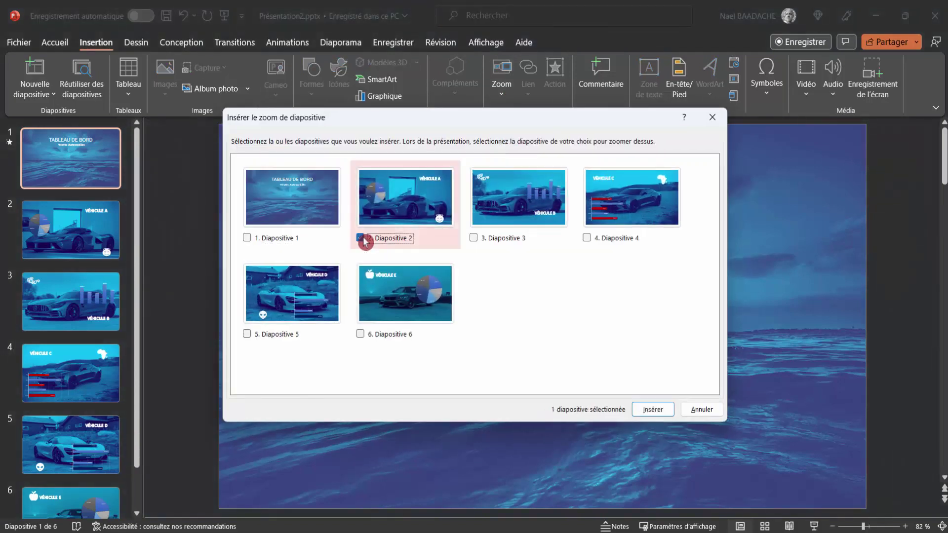
left_click(473, 239)
left_click(586, 239)
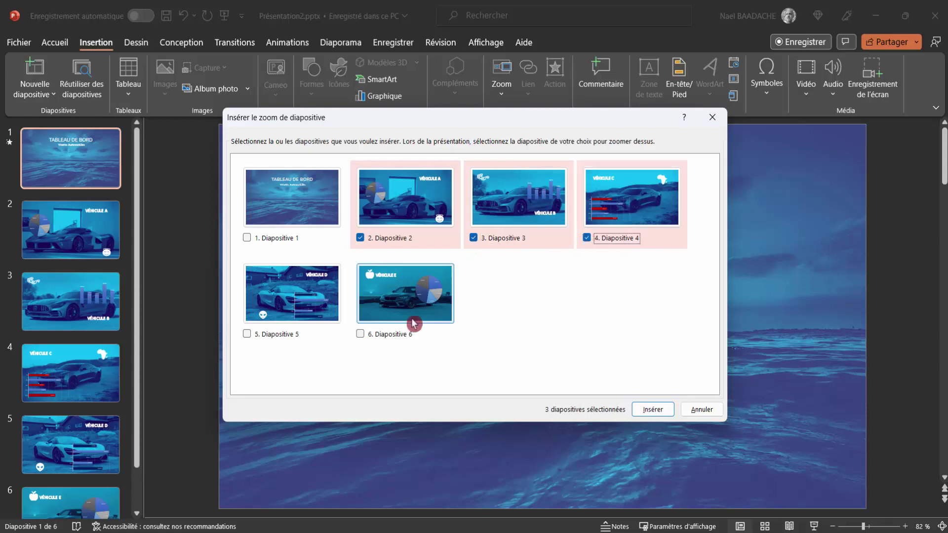
left_click(360, 334)
left_click(251, 337)
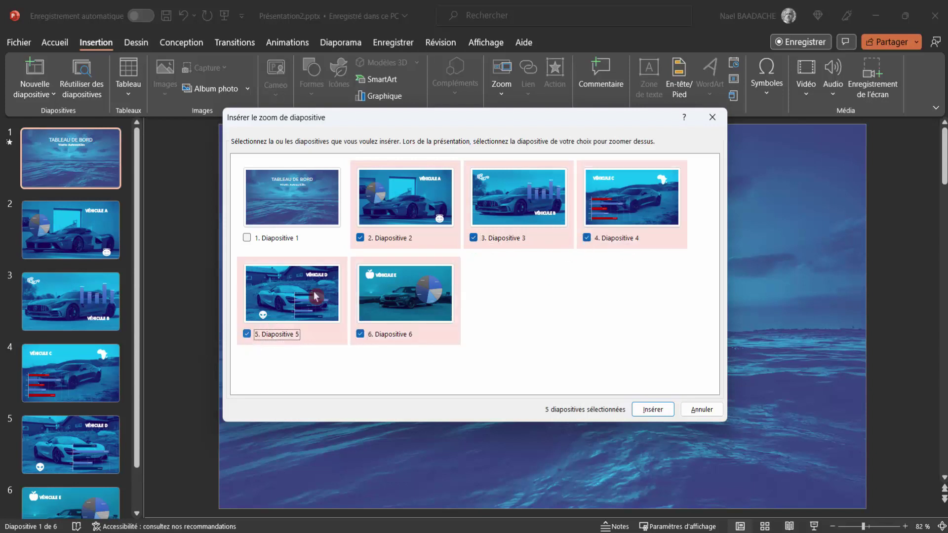
left_click(653, 409)
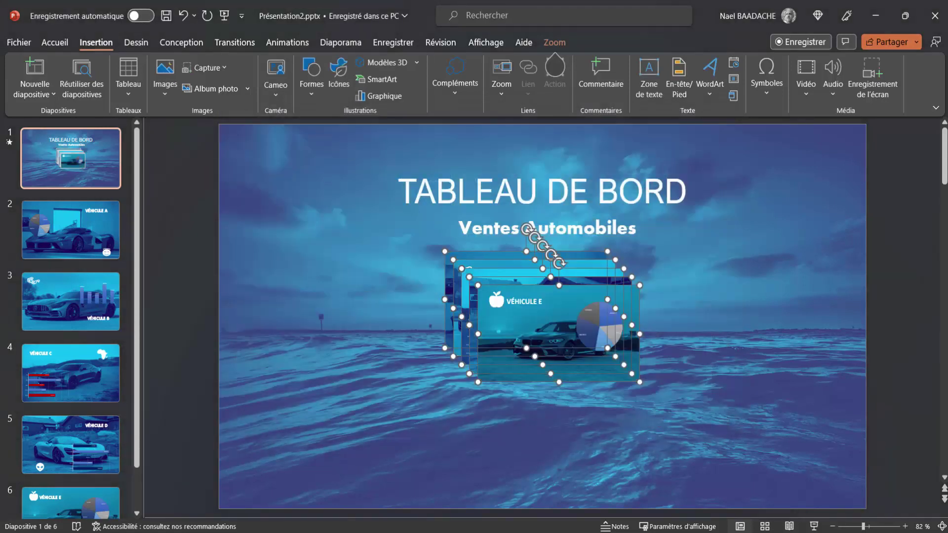
Remove the border outline from the five zoom thumbnails
left_click(499, 318)
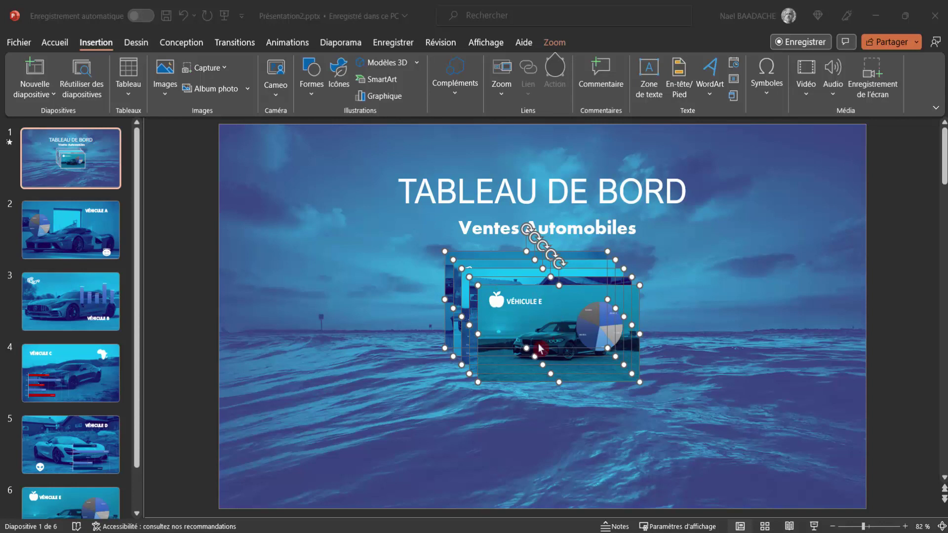
left_click(555, 43)
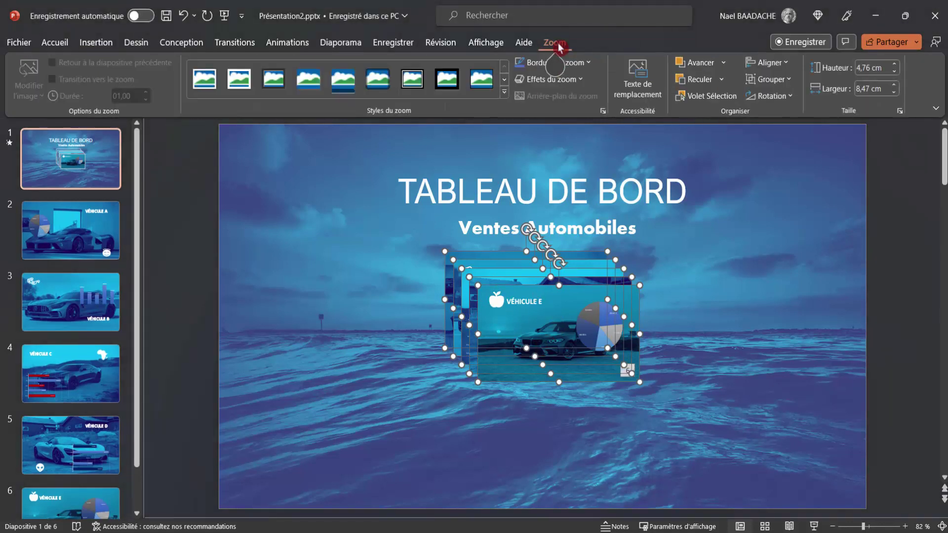
left_click(588, 63)
left_click(545, 205)
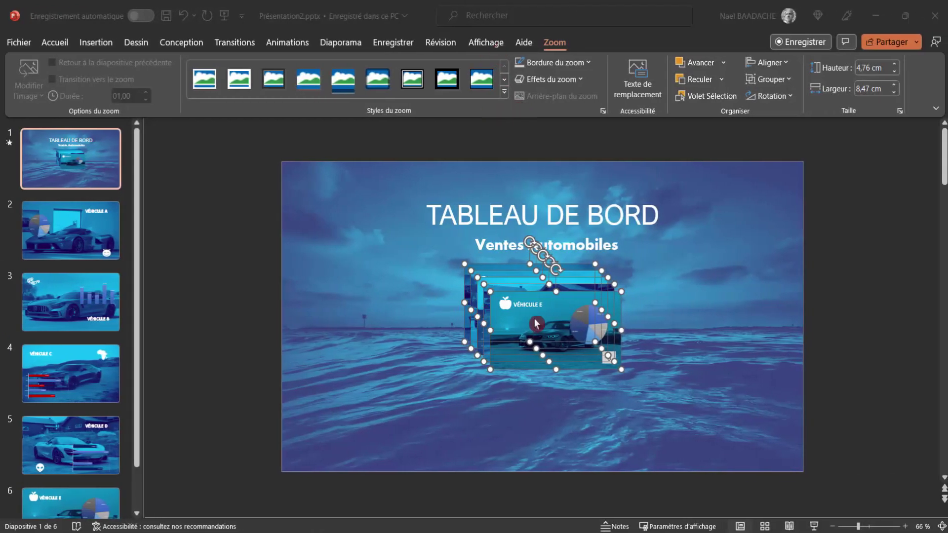
Turn on the centre guides and spread the Véhicule E, D and C zooms rightward
left_click(496, 48)
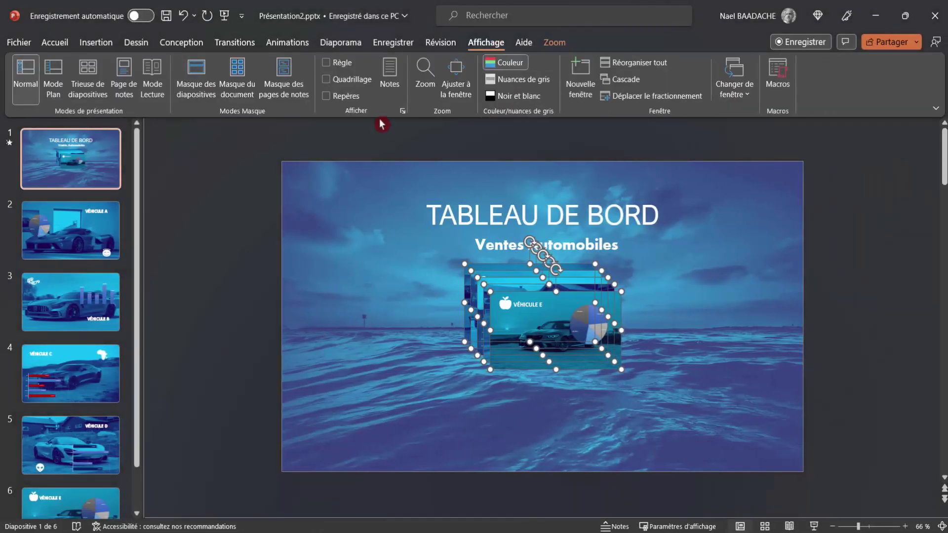
left_click(736, 436)
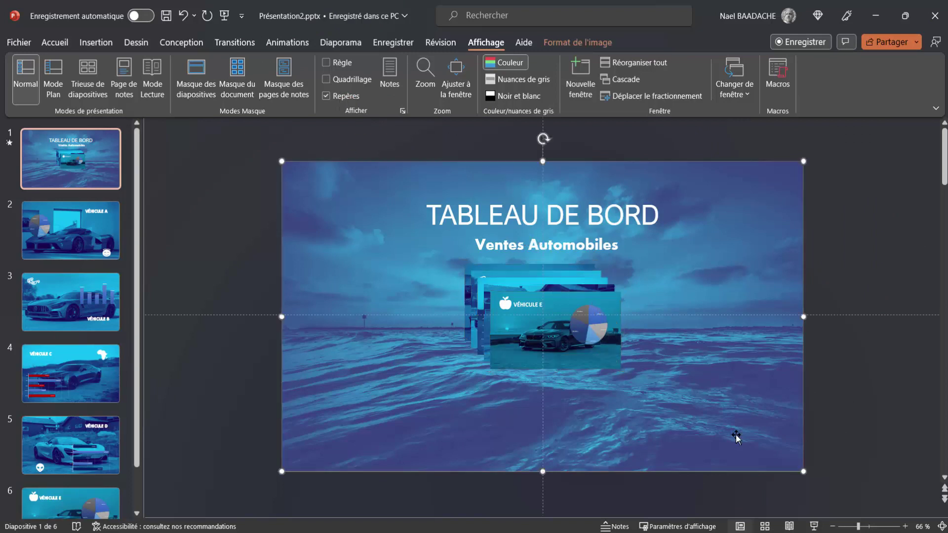
left_click(583, 345)
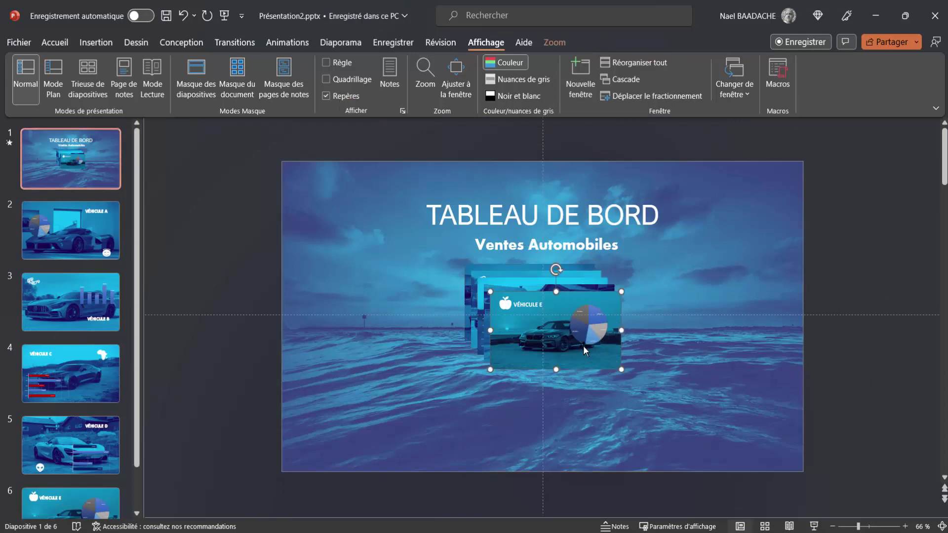
scroll(582, 345, "down", 2, "ctrl")
left_click_drag(582, 346, 916, 339)
left_click_drag(564, 330, 766, 332)
left_click_drag(553, 323, 648, 322)
Line up Véhicule B through E beside Véhicule A in one row across the slide
mouse_move(535, 321)
left_mouse_down()
mouse_move(607, 399)
mouse_move(601, 250)
mouse_move(416, 337)
left_mouse_up()
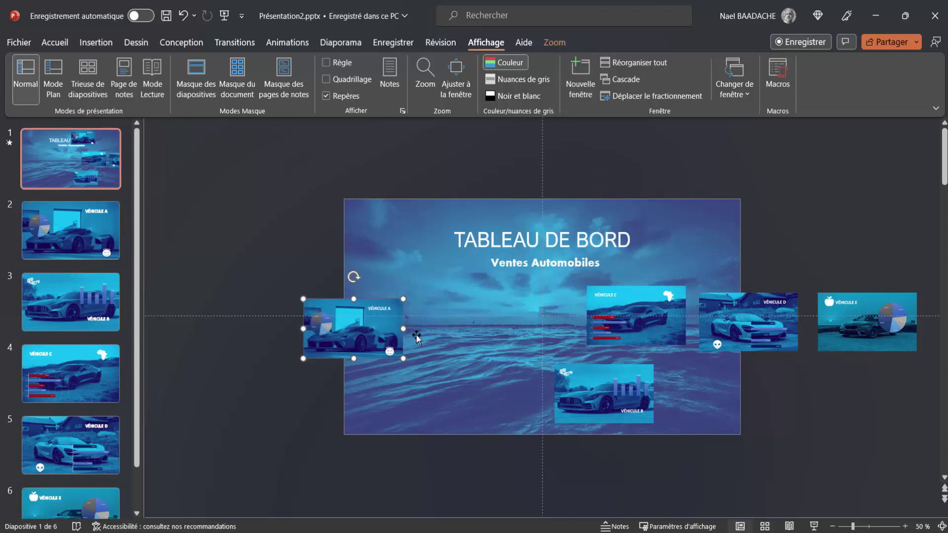
left_click_drag(614, 394, 485, 334)
left_click_drag(628, 323, 572, 351)
left_click_drag(725, 338, 686, 349)
left_click_drag(863, 336, 817, 349)
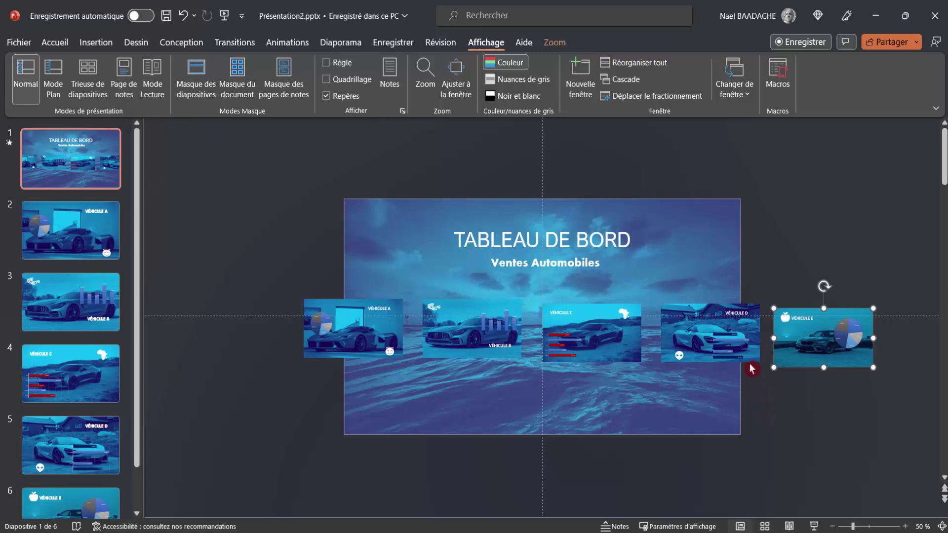
Select all five vehicle zooms and align their tops
left_click(721, 349, "shift")
left_click(575, 342, "shift")
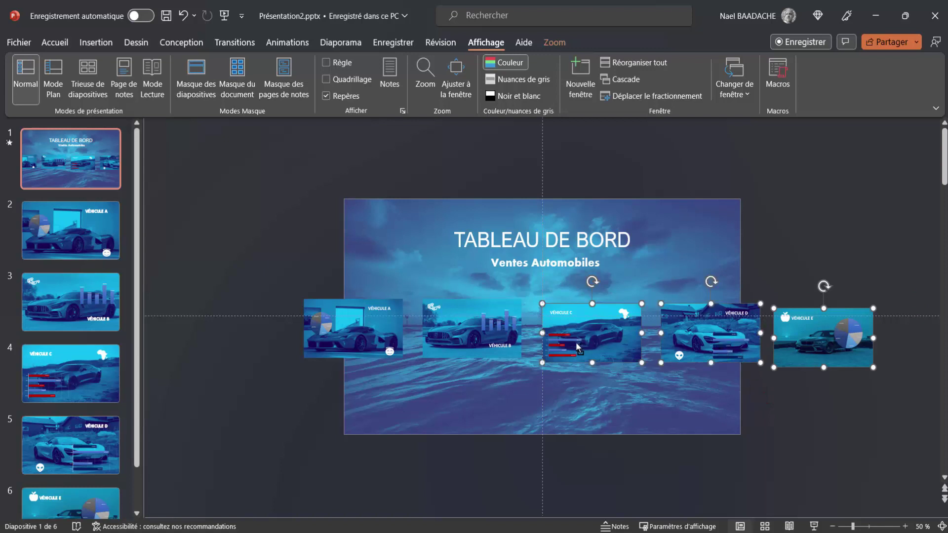
left_click(446, 337, "shift")
left_click(349, 337, "shift")
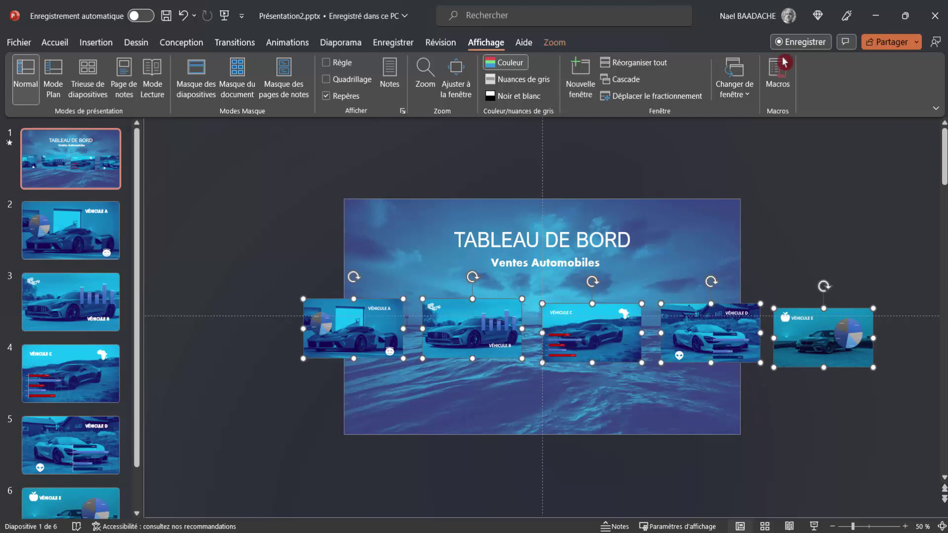
left_click(557, 43)
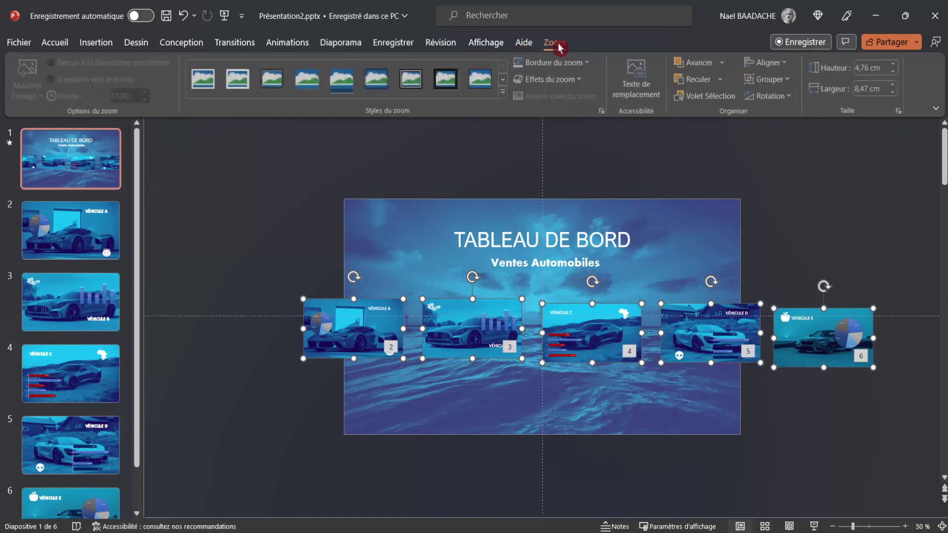
left_click(783, 63)
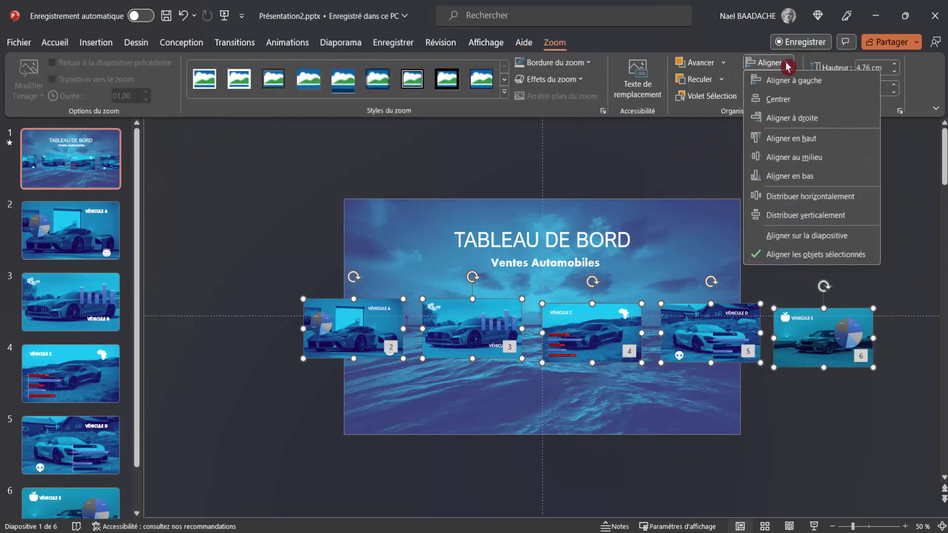
left_click(786, 140)
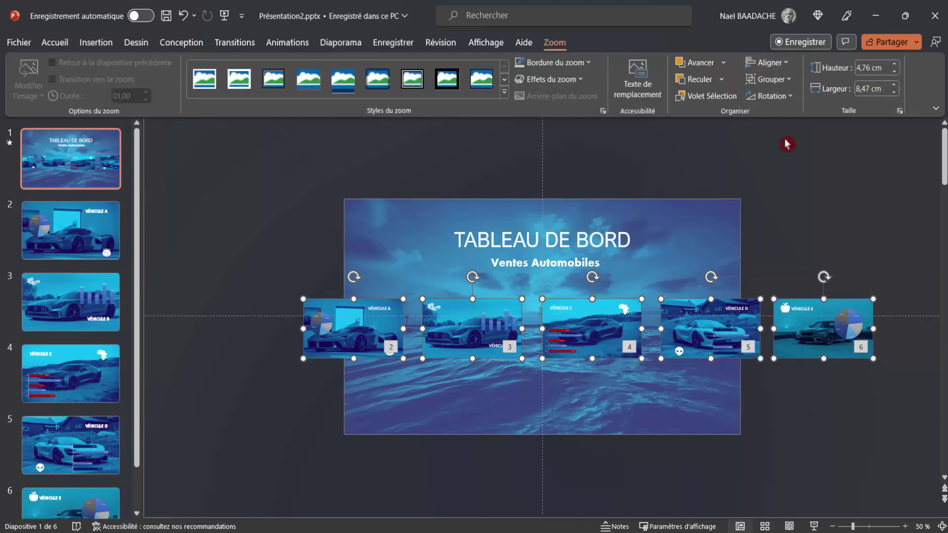
Distribute the zooms evenly horizontally and group them into a single object
left_click(788, 65)
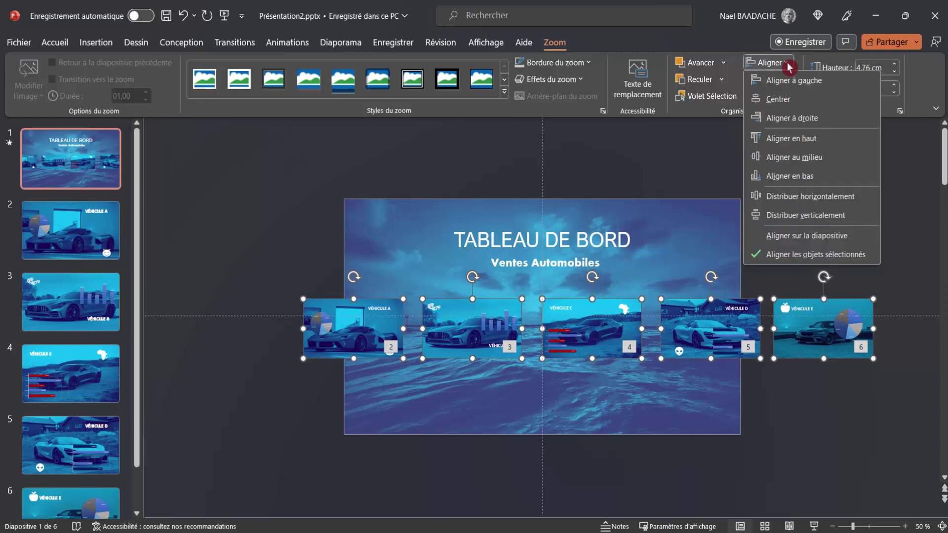
left_click(777, 197)
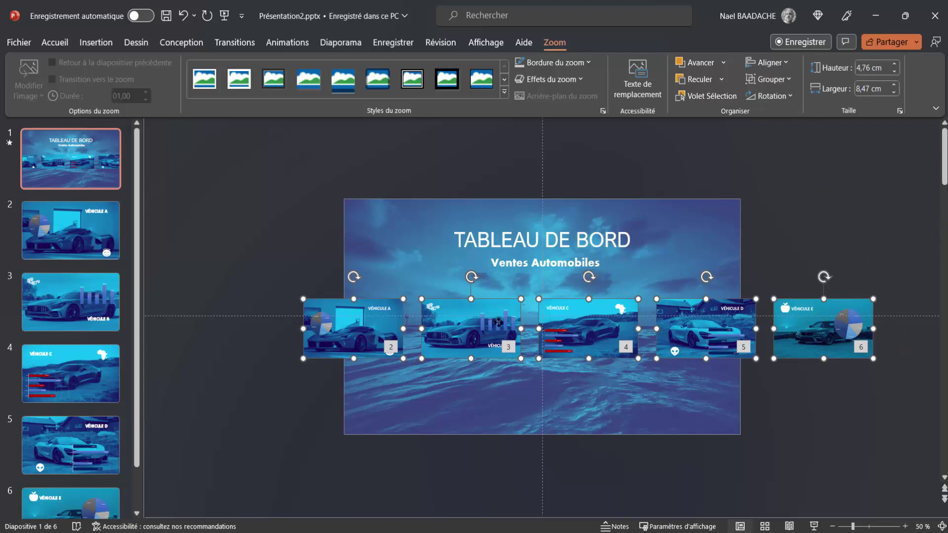
left_click(790, 80)
left_click(779, 100)
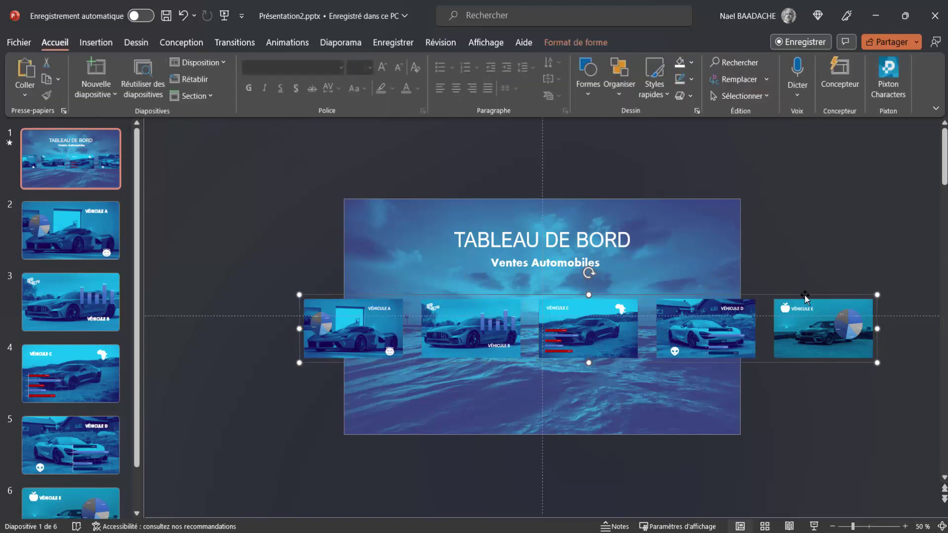
Drag the grouped zoom row right so Véhicule A begins at the slide centre
mouse_move(804, 295)
left_mouse_down()
mouse_move(945, 297)
mouse_move(905, 302)
left_mouse_up()
scroll(531, 495, "down", 2)
mouse_move(700, 303)
left_mouse_down()
mouse_move(859, 303)
mouse_move(823, 307)
left_mouse_up()
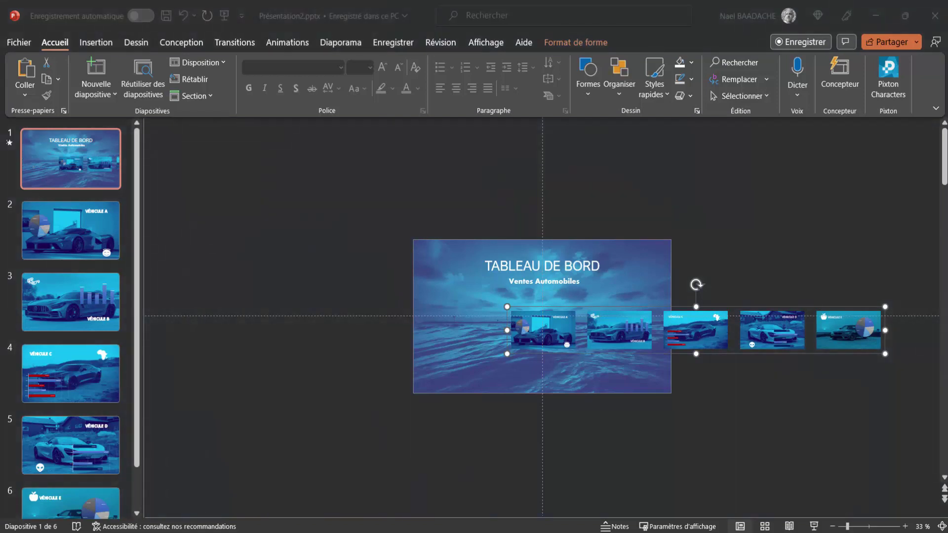
scroll(656, 318, "up", 2)
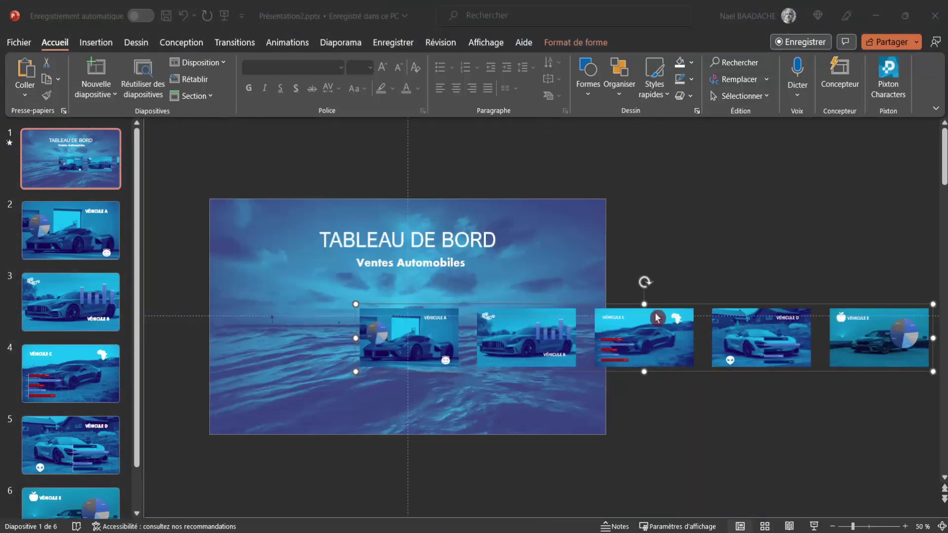
left_click(421, 333)
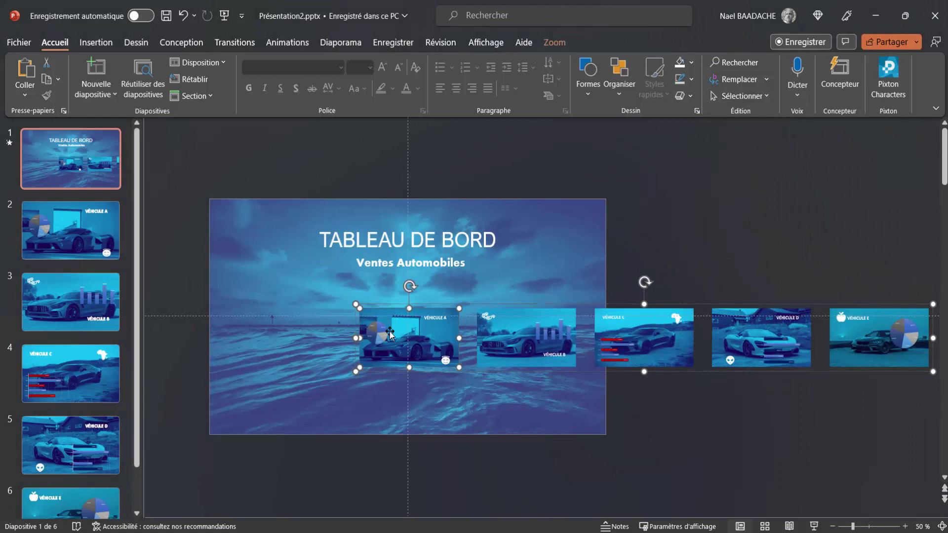
Enable 'Retour à la diapositive précédente' on the Véhicule A, B, C, D and E zooms
left_click(554, 43)
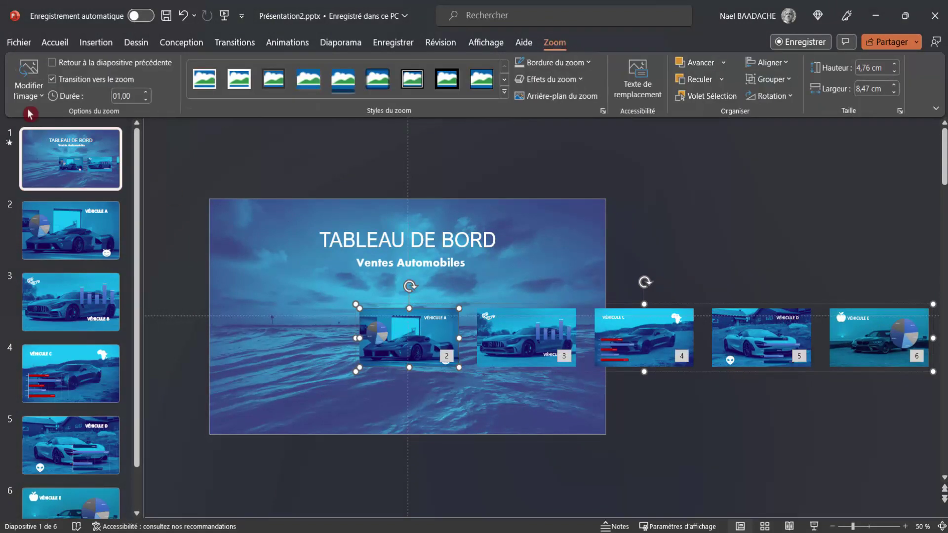
left_click(51, 63)
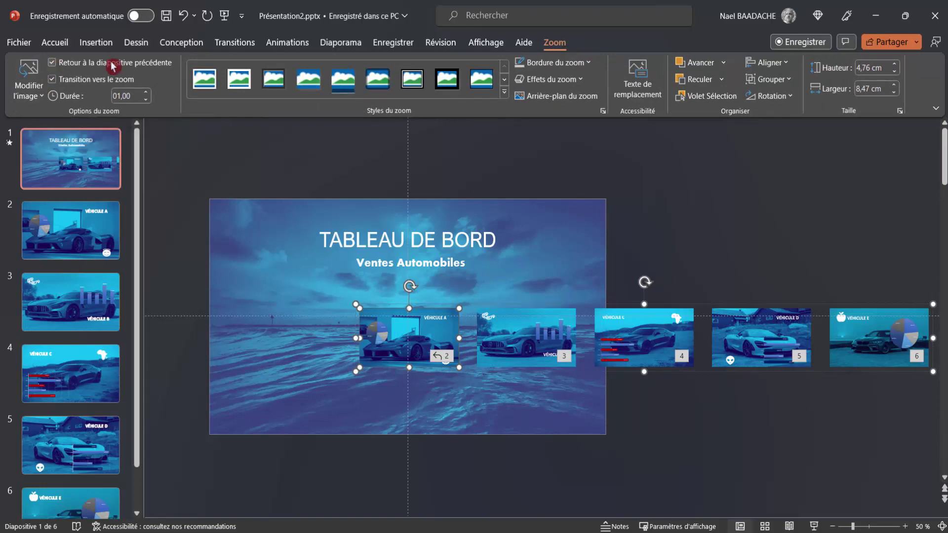
left_click(521, 347)
left_click(51, 63)
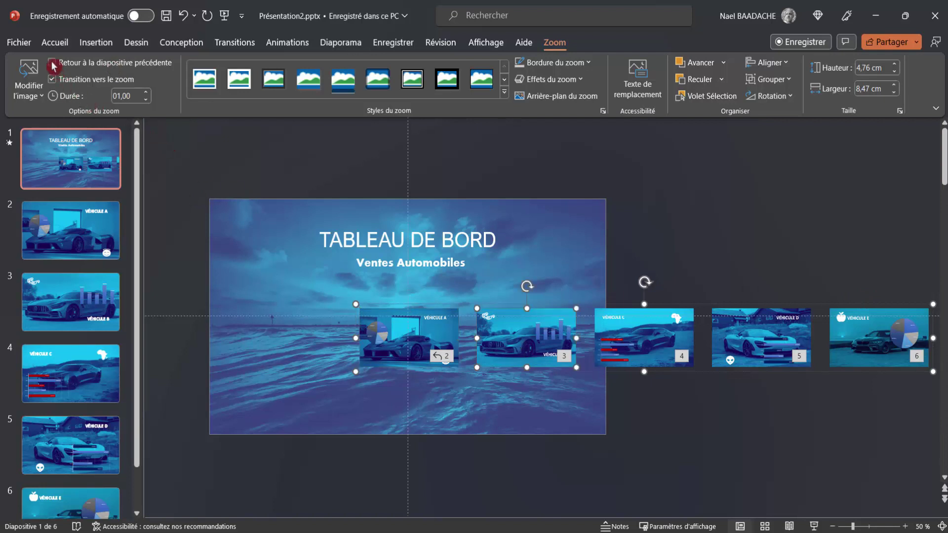
left_click(649, 349)
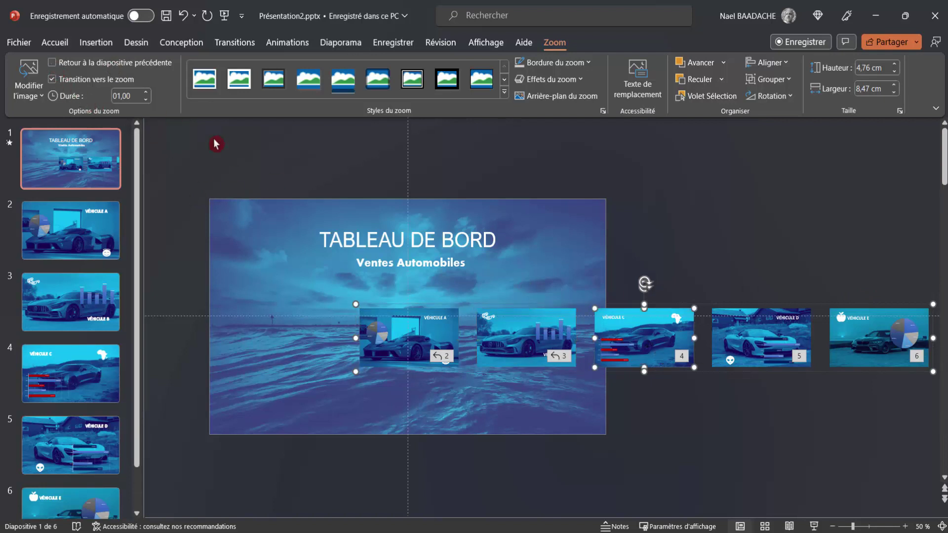
left_click(51, 63)
left_click(767, 341)
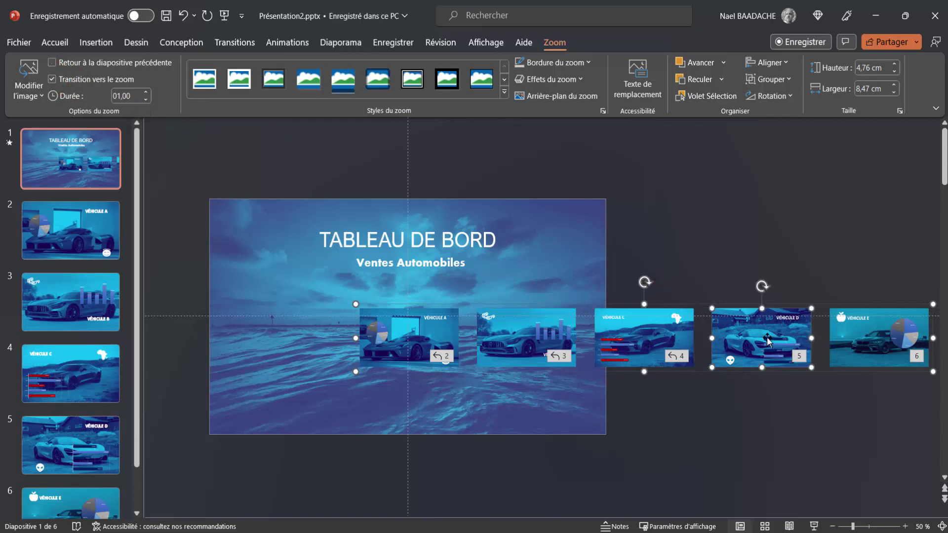
left_click(51, 62)
left_click(859, 344)
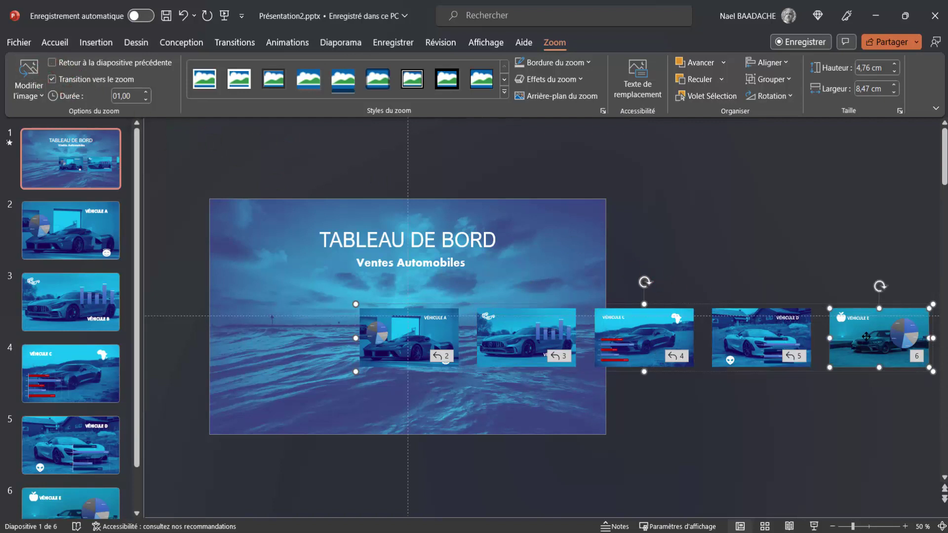
left_click(52, 63)
left_click(389, 330)
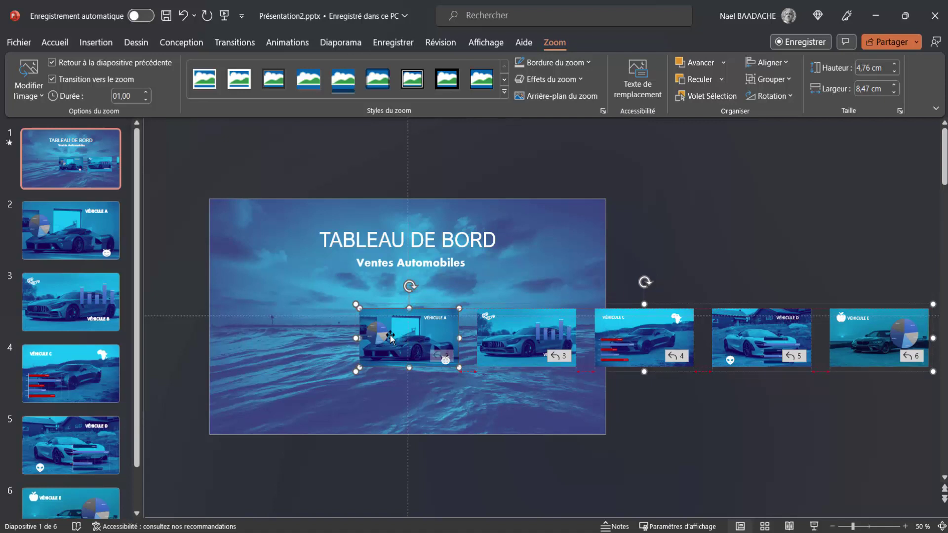
Add a Réflexion zoom effect beneath the Véhicule A, B and C zooms
left_click(582, 84)
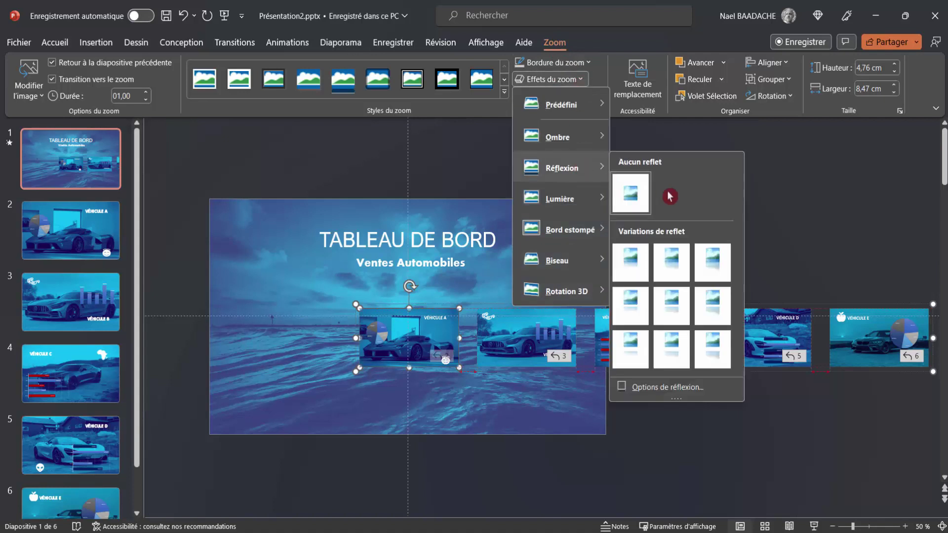
left_click(676, 268)
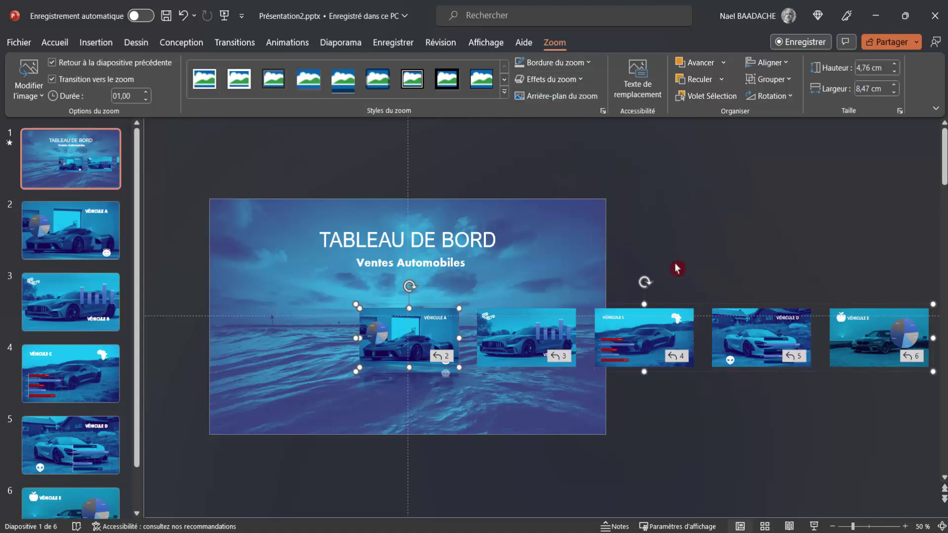
left_click(529, 331)
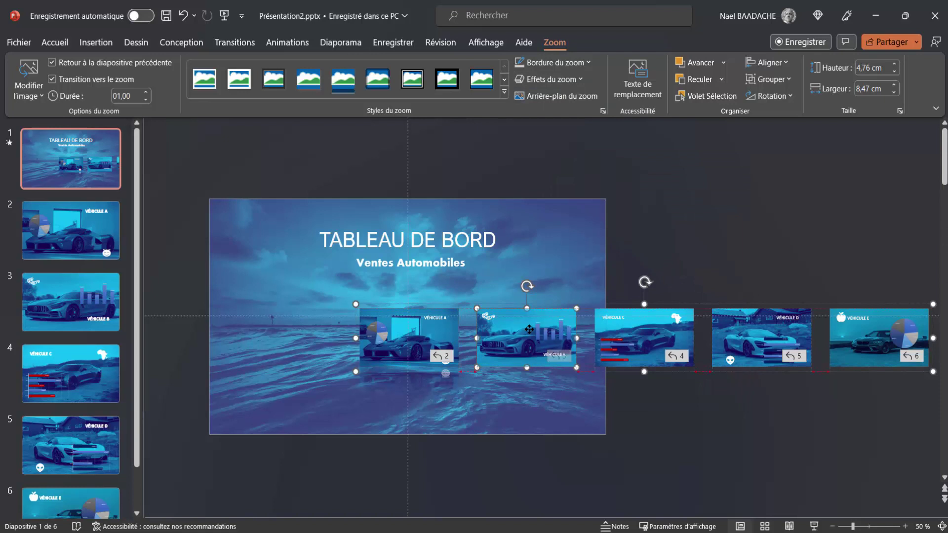
left_click(580, 80)
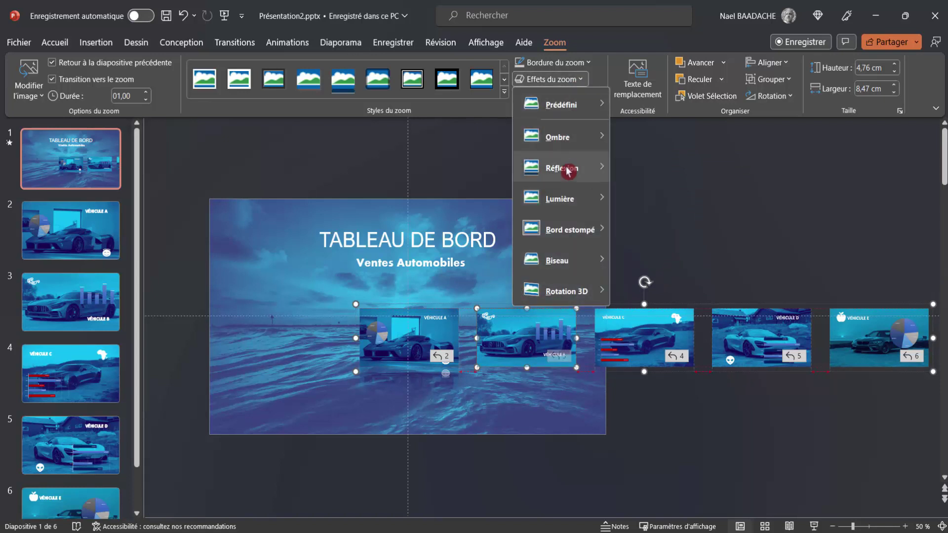
left_click(668, 267)
left_click(636, 351)
left_click(547, 79)
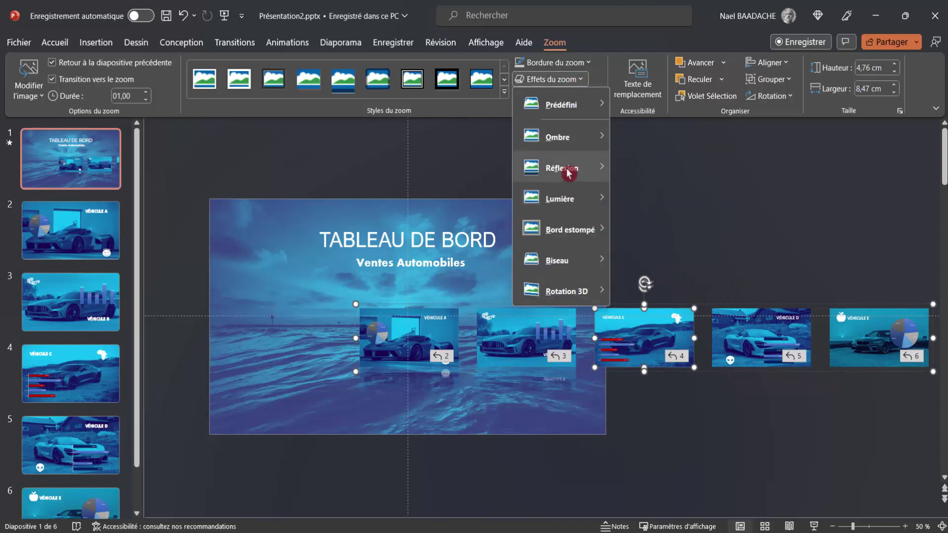
mouse_move(561, 167)
left_click(668, 259)
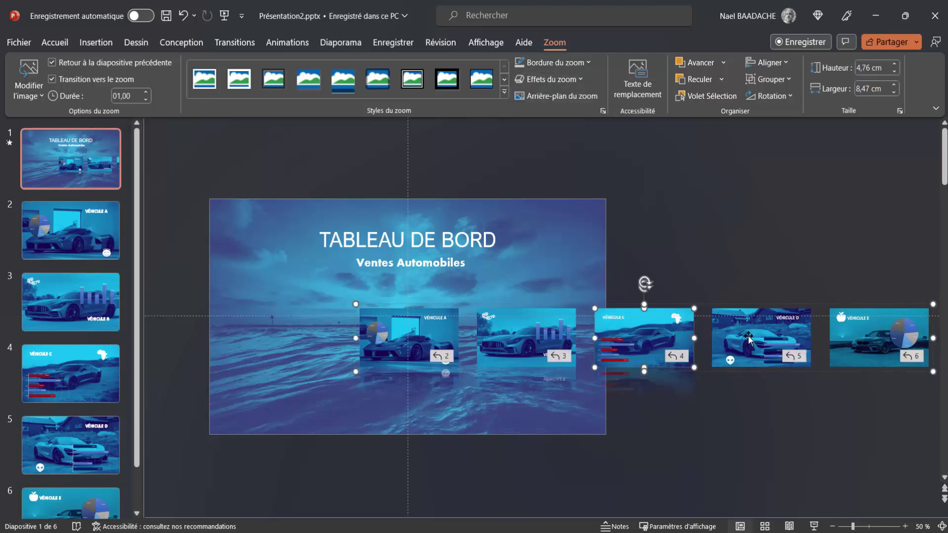
Add the same reflection effect beneath the Véhicule D and E zooms
left_click(748, 338)
left_click(582, 79)
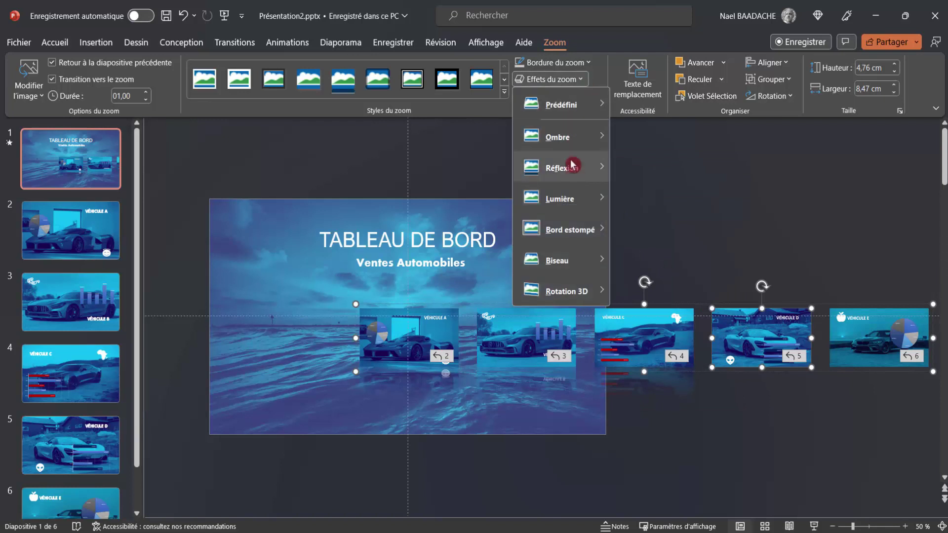
left_click(668, 257)
left_click(861, 348)
left_click(578, 80)
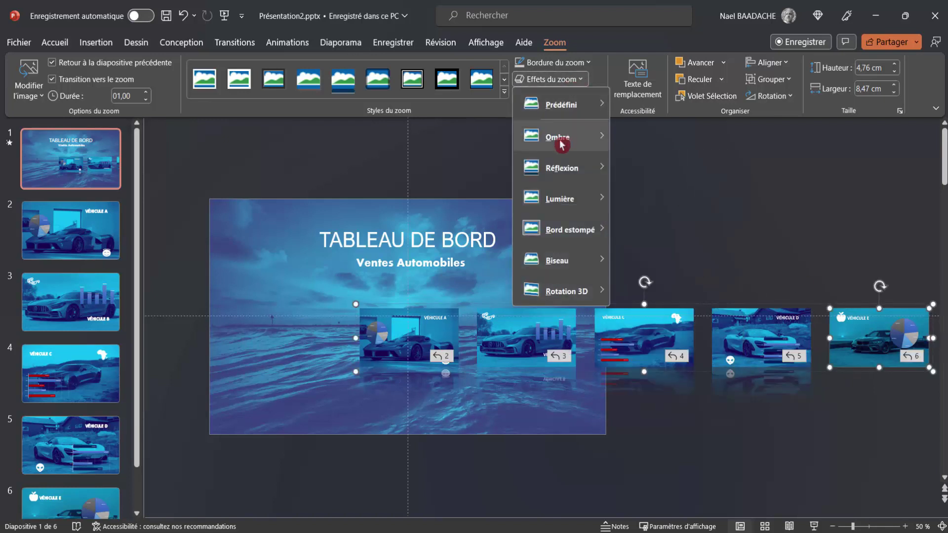
mouse_move(561, 167)
left_click(668, 259)
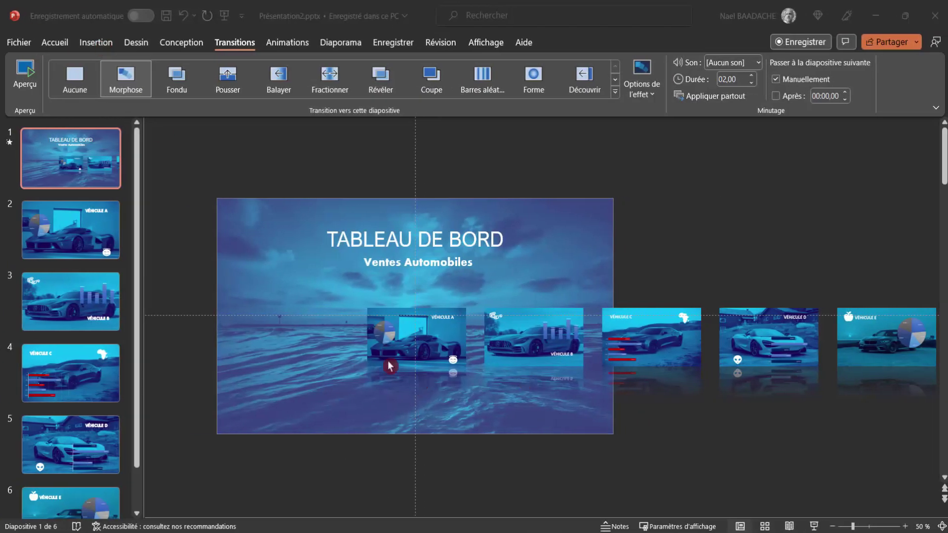
Insert the first car icon from an Icônes search for 'voiture'
left_click(96, 43)
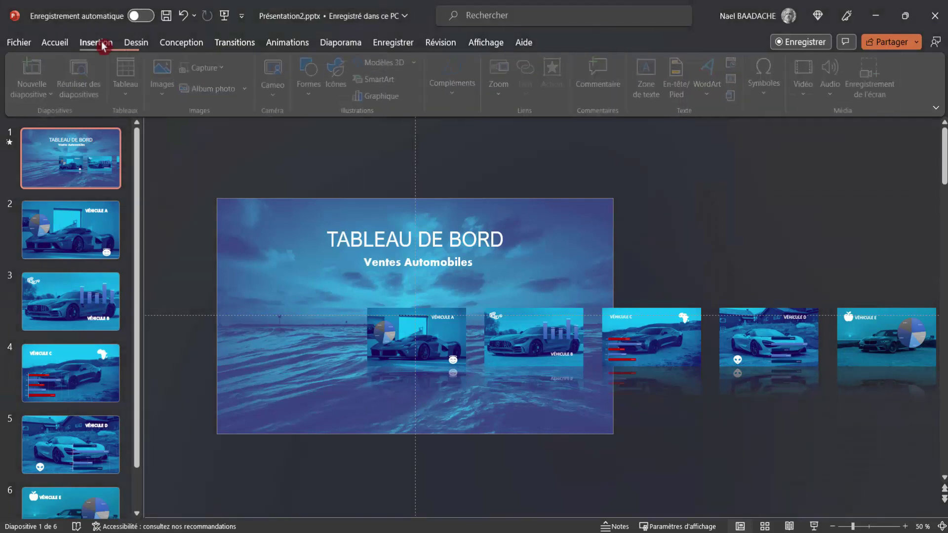
left_click(338, 79)
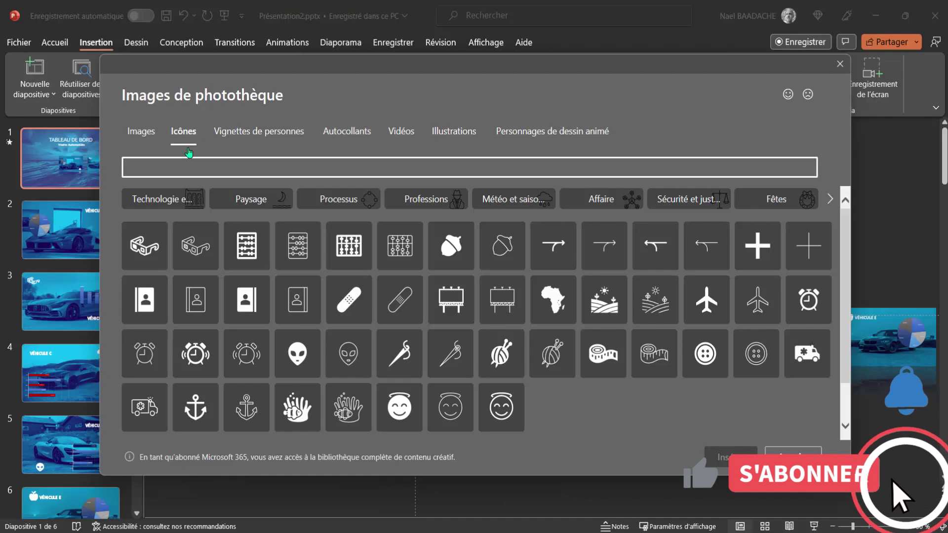
type("voit")
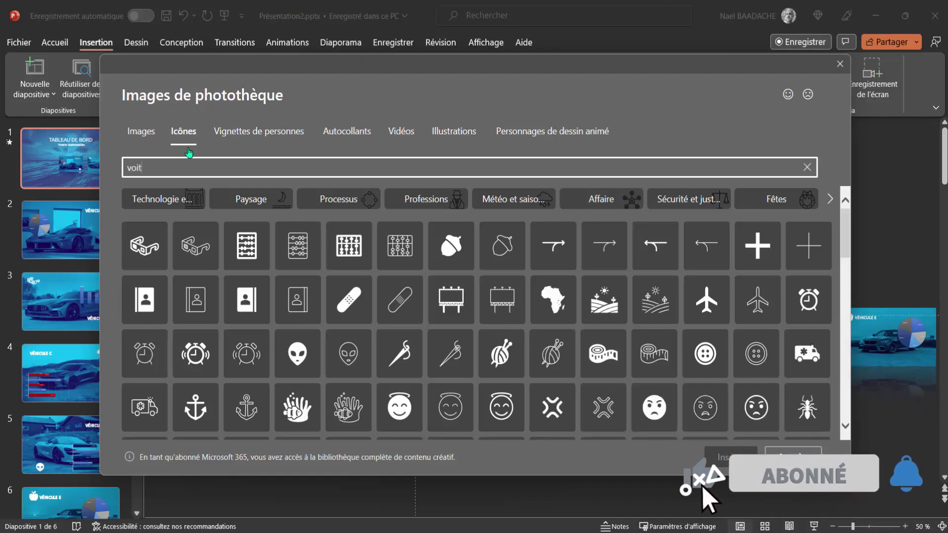
type("ure")
left_click(145, 222)
left_click(722, 459)
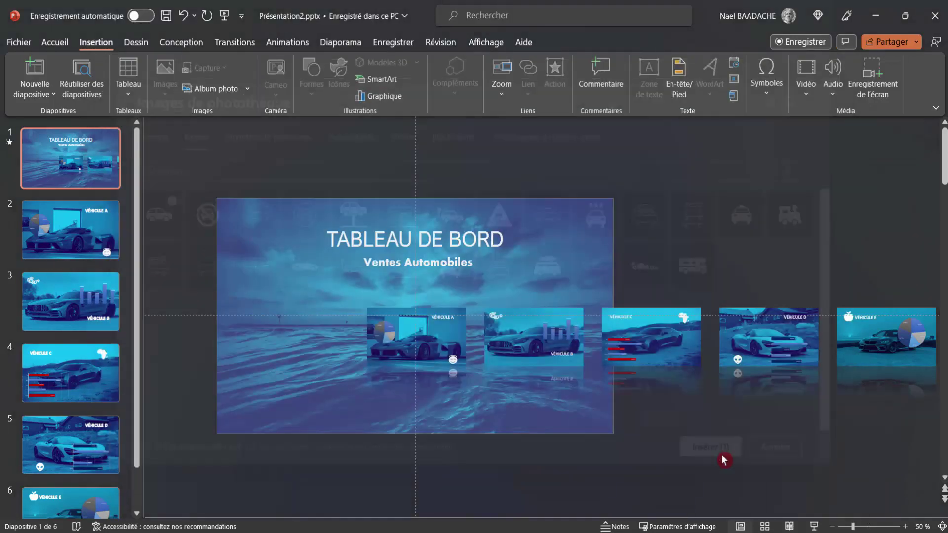
Place the car icon below the Véhicule A thumbnail and make it white
left_click_drag(417, 318, 451, 389)
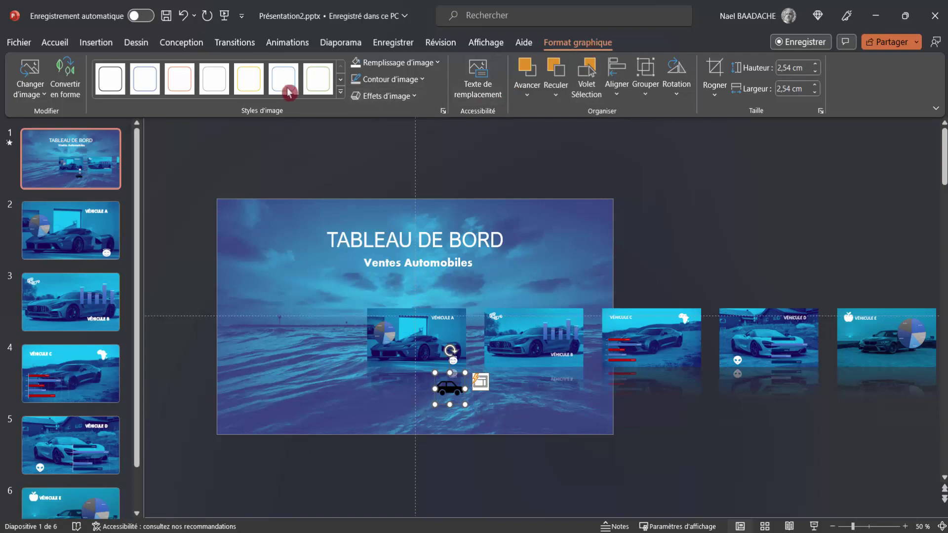
left_click(359, 62)
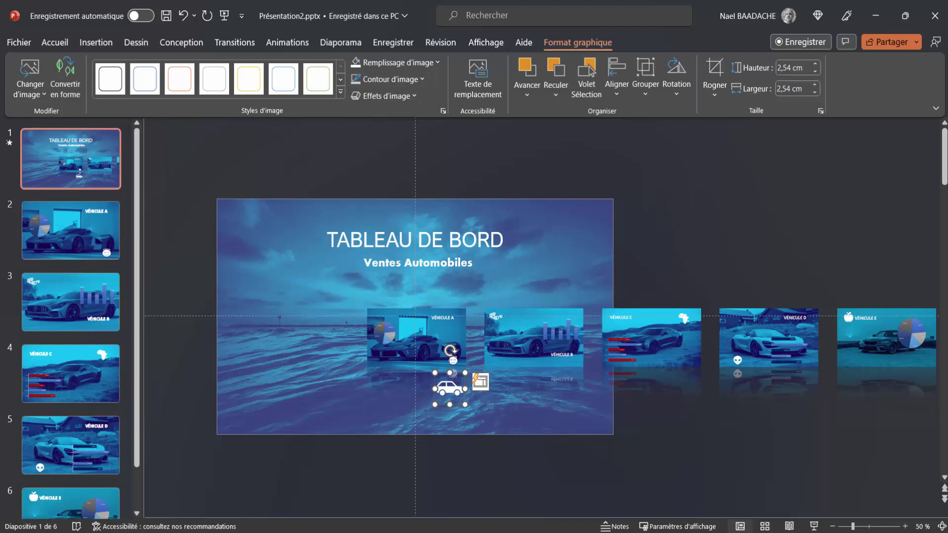
left_click(106, 47)
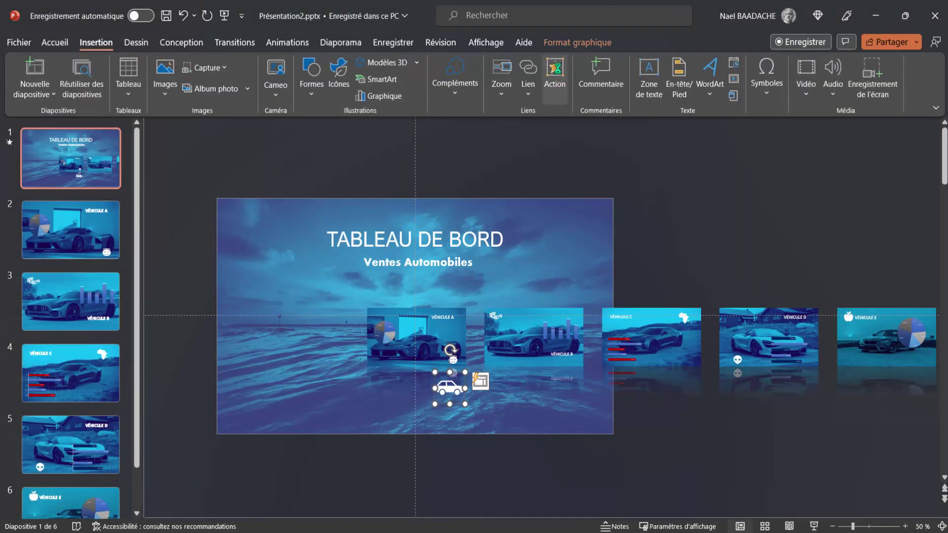
Link the car icon to the next slide on click and drag a copy to its left
left_click(554, 74)
left_click(405, 217)
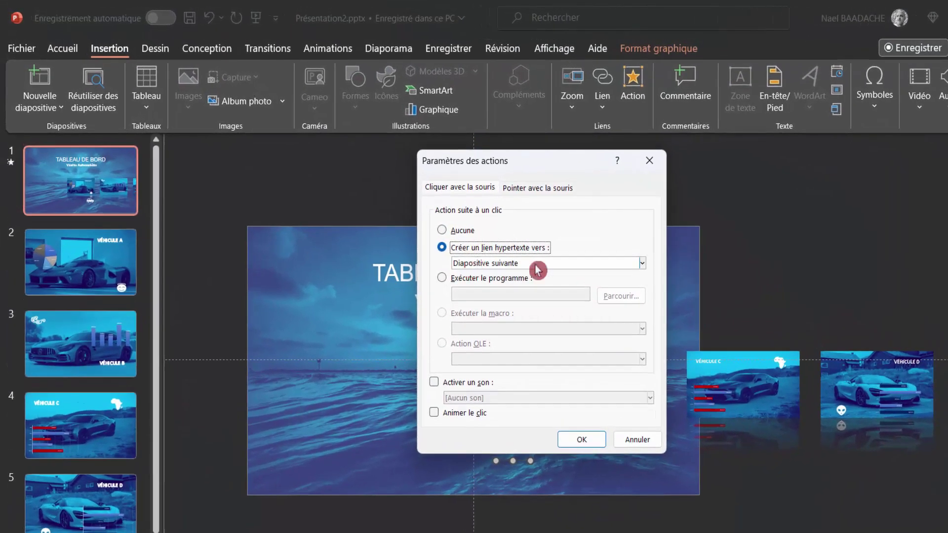
left_click(584, 441)
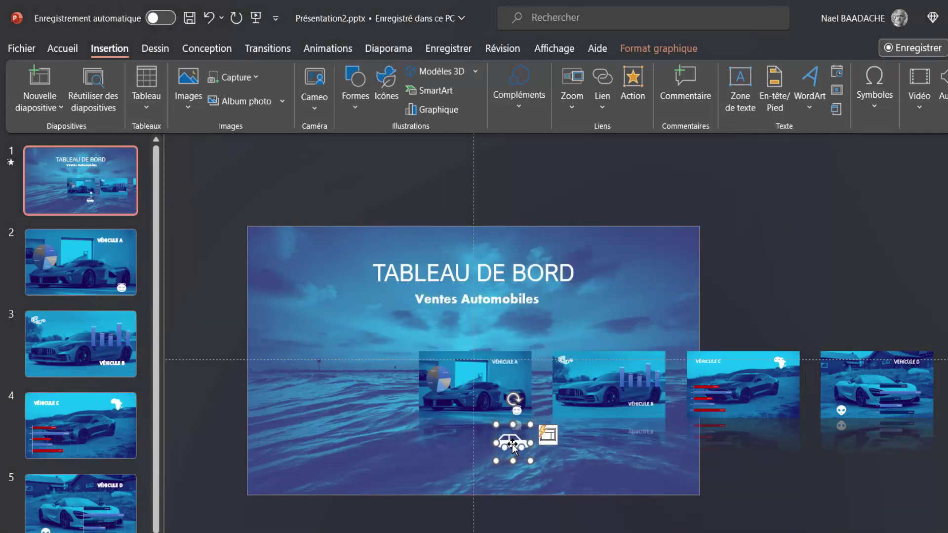
left_click_drag(512, 446, 434, 449)
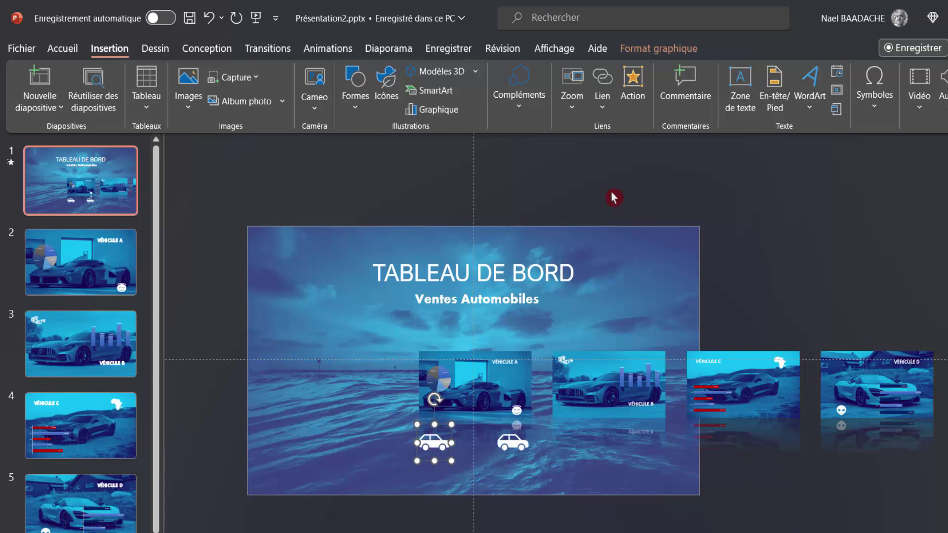
Flip the copied car horizontally and nudge it toward the slide's left edge
left_click(651, 49)
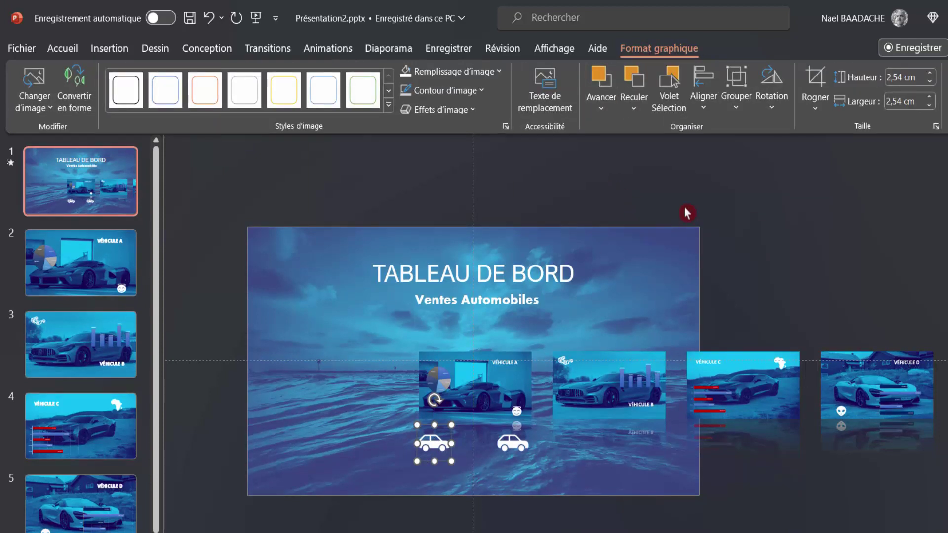
left_click(773, 110)
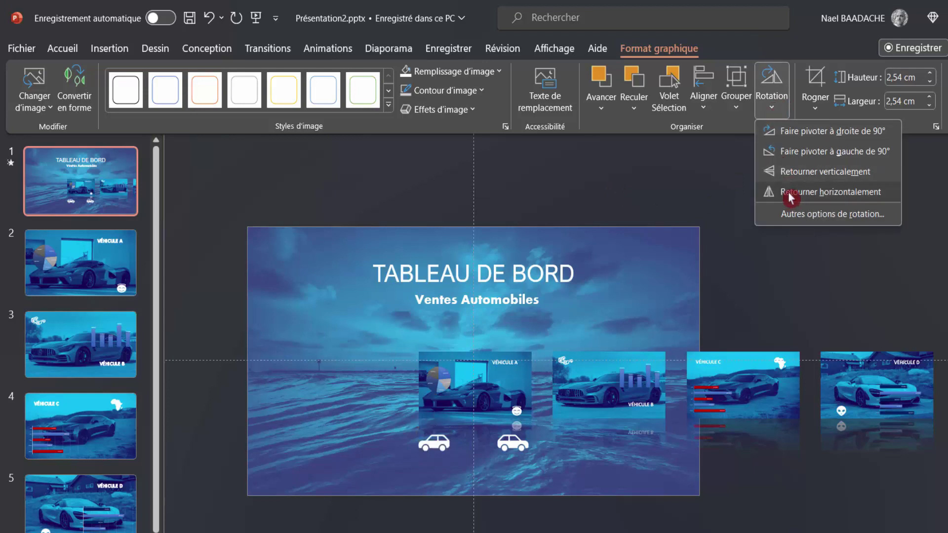
left_click(791, 197)
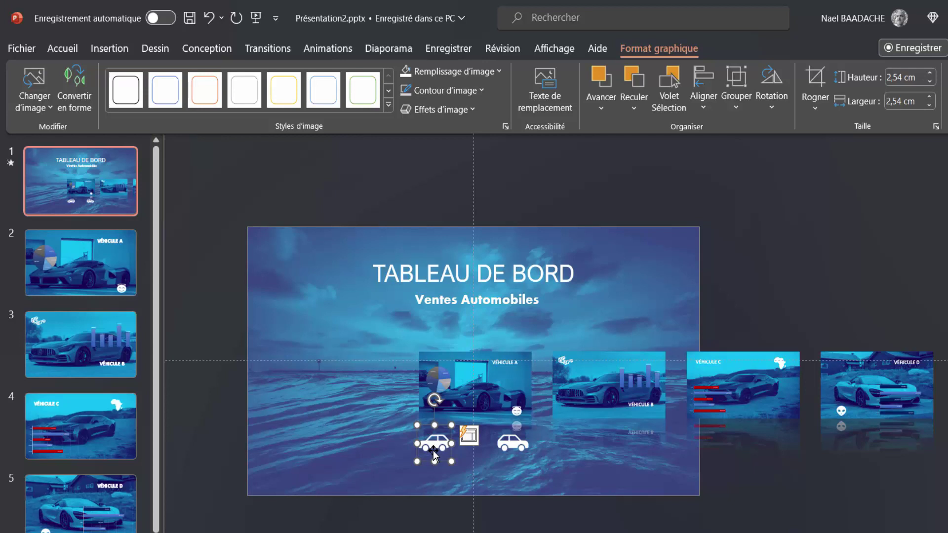
key("Left")
key("Left")
key("Left")
key("Left")
key("Left")
key("Left")
key("Left")
key("Left")
key("Left")
key("Left")
key("Left")
key("Left")
key("Left")
key("Left")
key("Left")
key("Left")
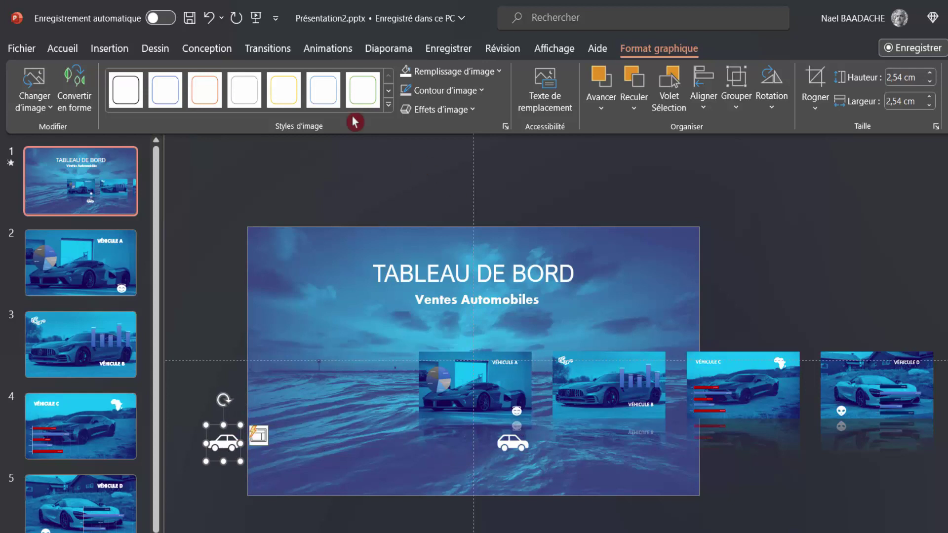
Give the flipped car a click action linking to the previous slide
left_click(122, 49)
left_click(635, 76)
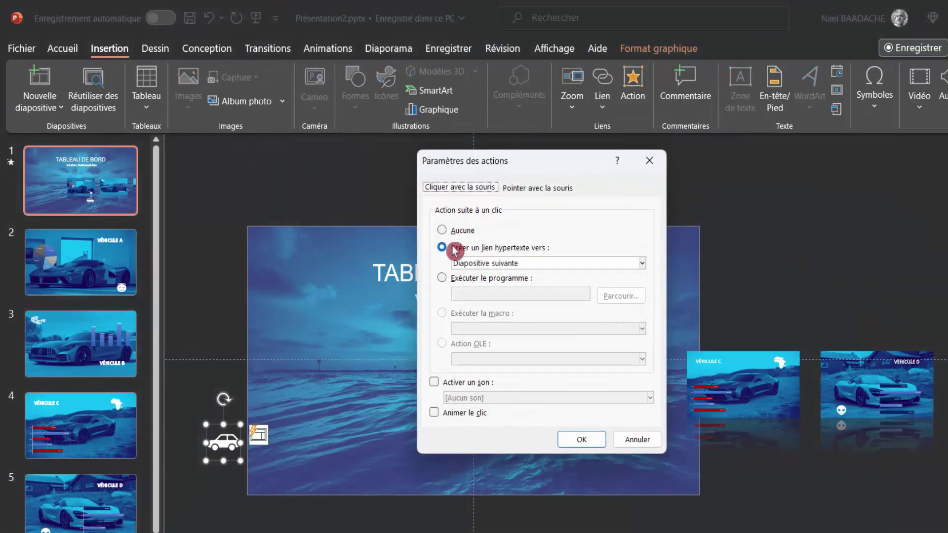
left_click(533, 262)
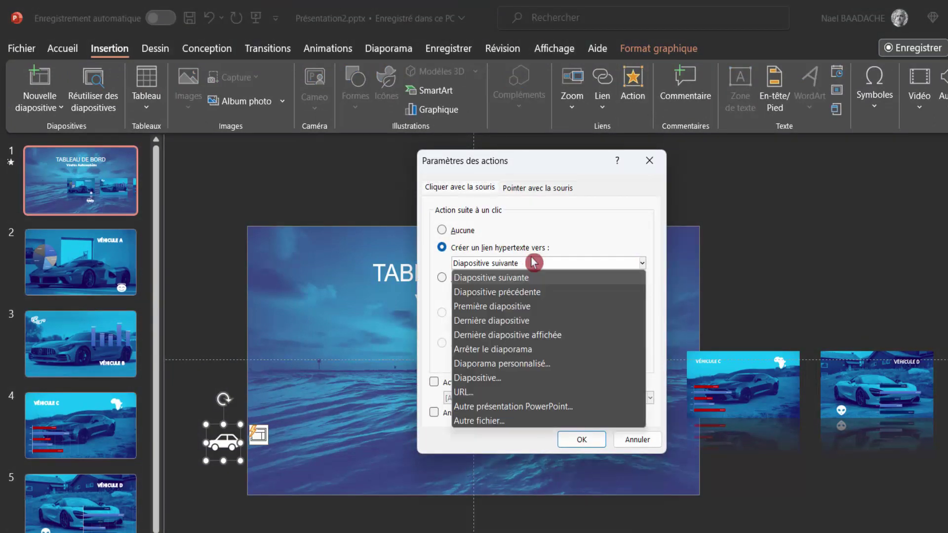
left_click(528, 293)
left_click(582, 440)
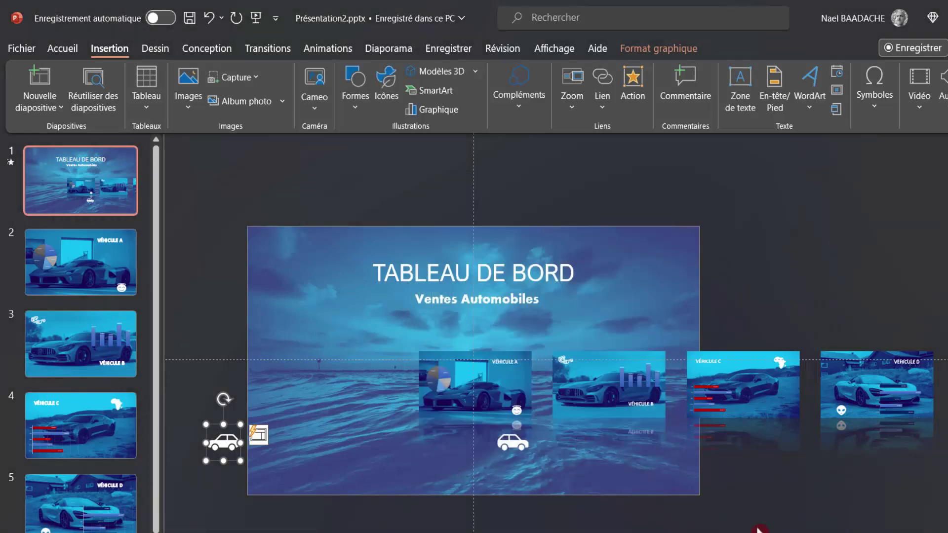
left_click(83, 191)
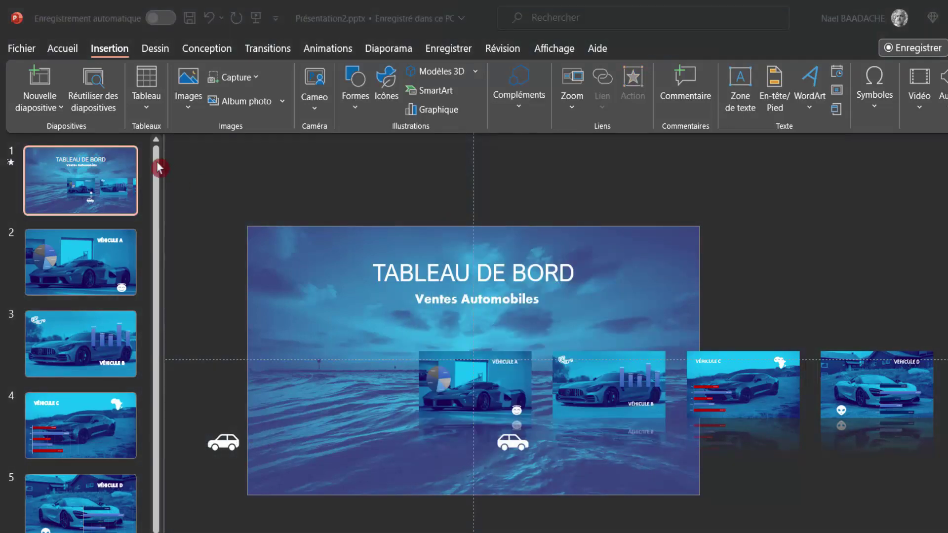
Duplicate slide 1 as slide 2 and select its vehicle thumbnail group
right_click(77, 176)
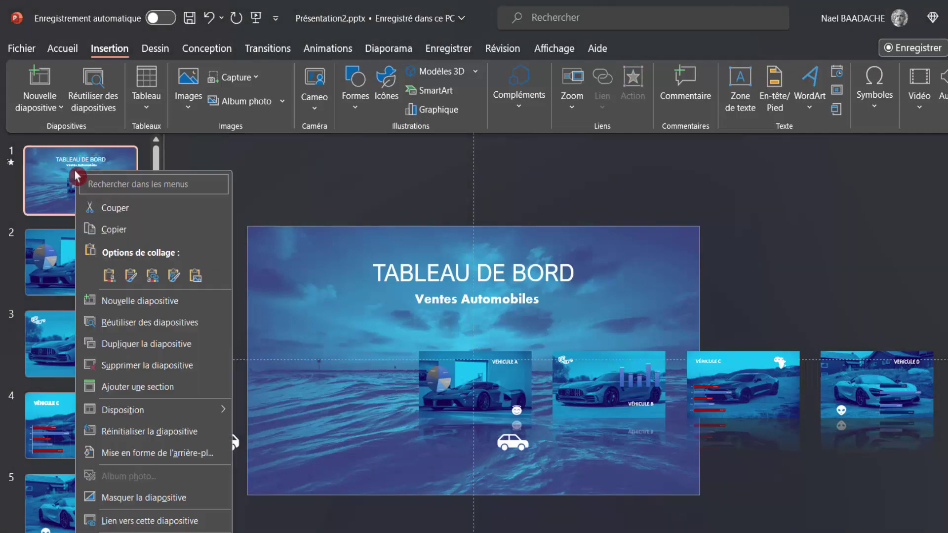
left_click(110, 349)
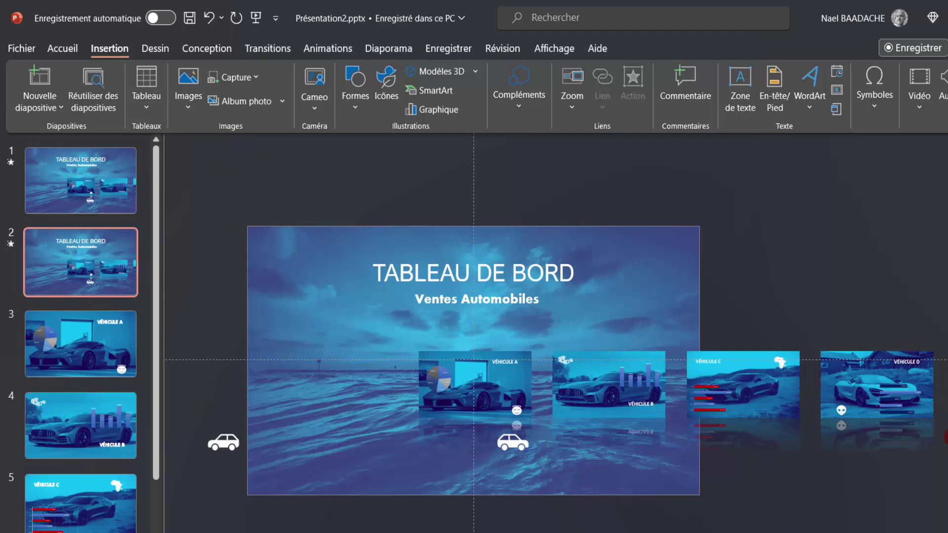
left_click(783, 405)
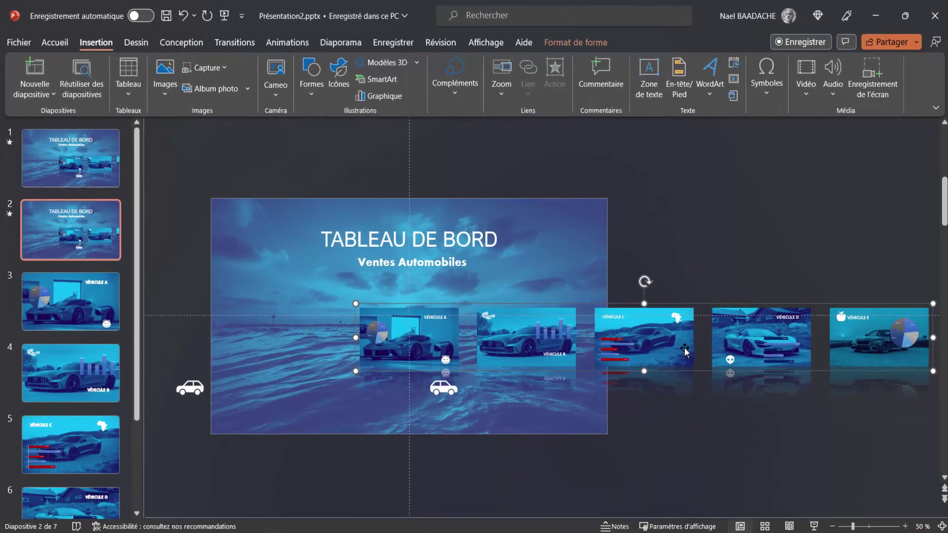
On slide 2, shift the vehicle thumbnail group left and preview the Morphose transition
key("Left")
key("Left")
key("Left")
key("ctrl+Left")
key("ctrl+Left")
key("ctrl+Left")
key("ctrl+Left")
key("ctrl+Left")
key("ctrl+Left")
key("ctrl+Left")
key("ctrl+Left")
key("ctrl+Left")
key("ctrl+Left")
key("ctrl+Left")
key("ctrl+Left")
key("ctrl+Left")
key("ctrl+Left")
key("ctrl+Left")
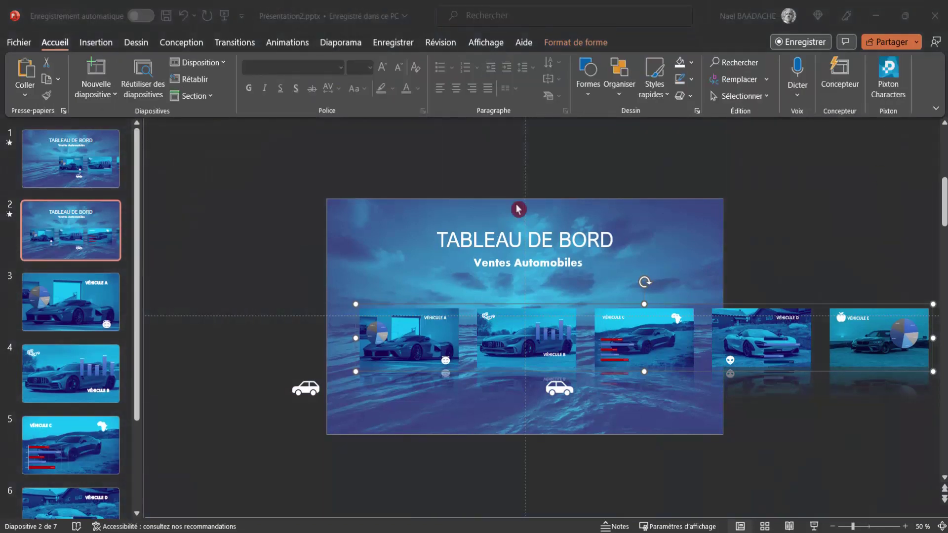
left_click(236, 43)
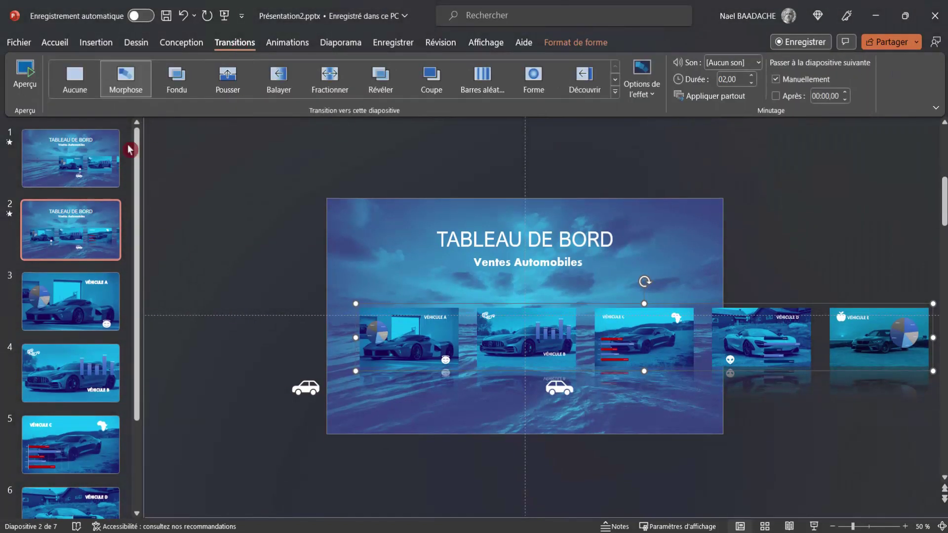
left_click(25, 73)
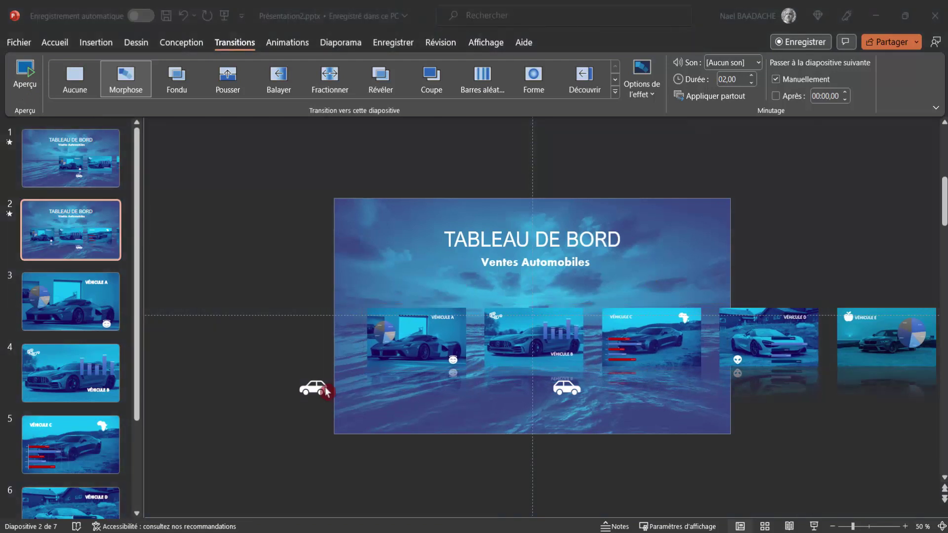
Nudge the backward-facing car icon right onto the slide and preview Morph again
left_click(80, 234)
left_click(313, 390)
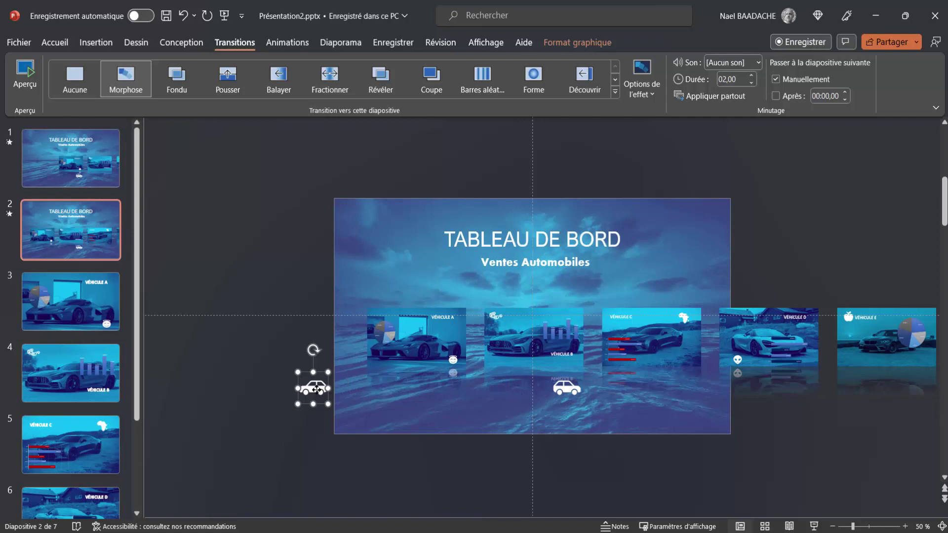
key("Right")
key("Right")
key("Right")
key("Right")
key("Right")
key("Right")
key("Right")
key("Right")
key("Right")
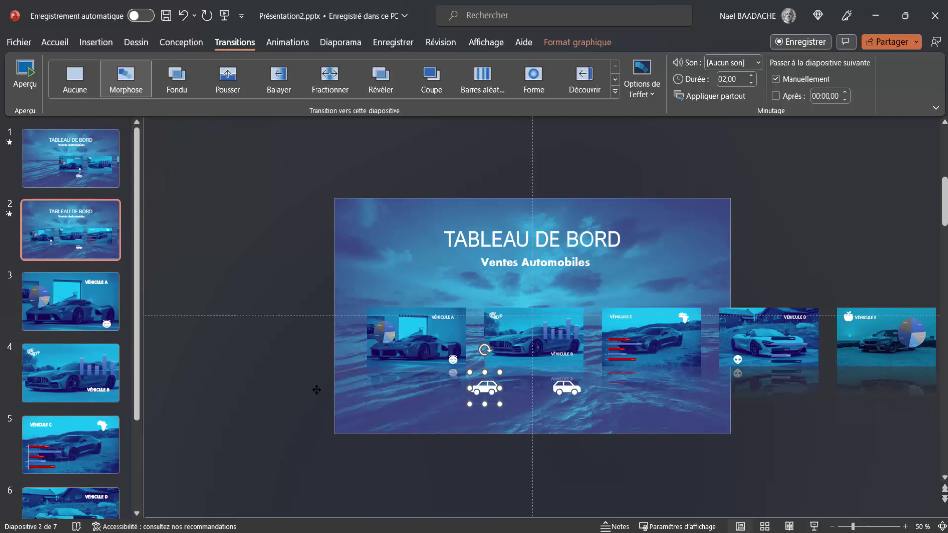
key("Right")
key("Right")
key("Right")
key("Right")
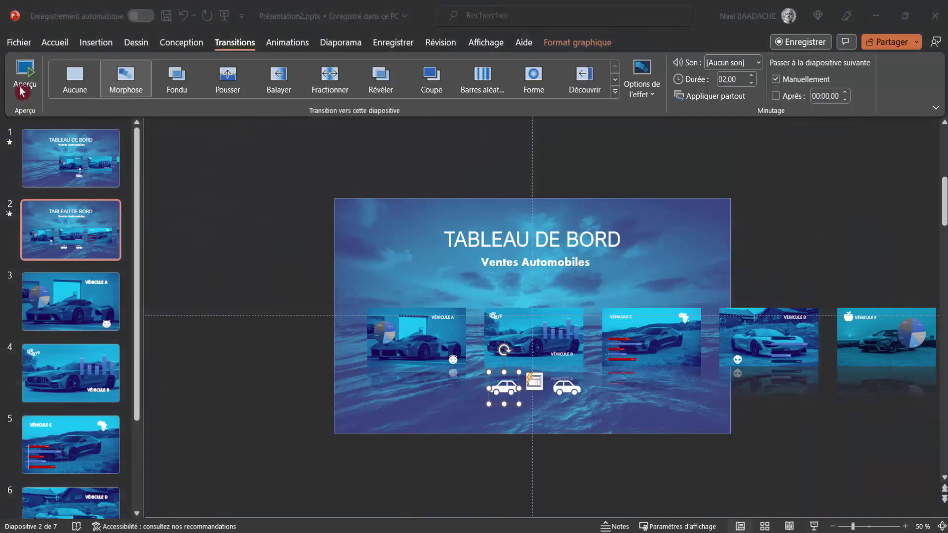
left_click(245, 49)
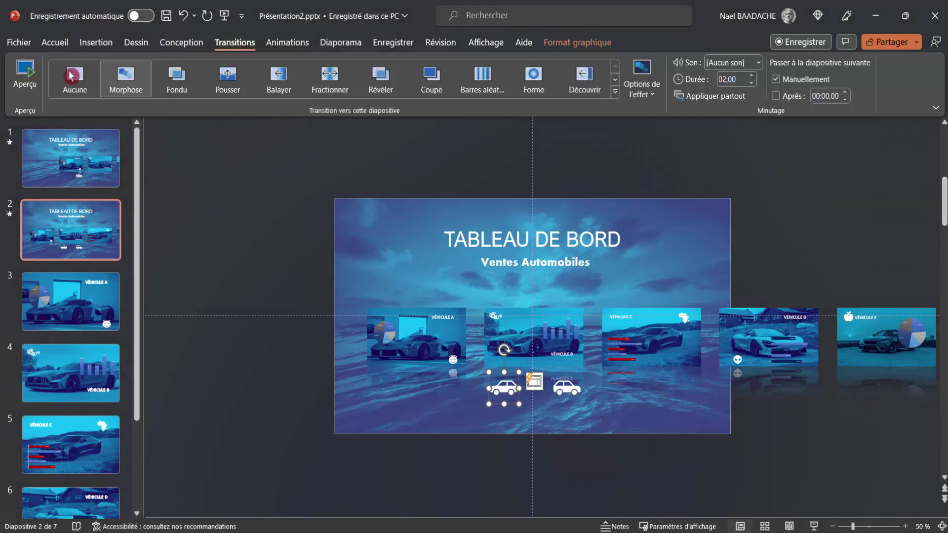
left_click(24, 73)
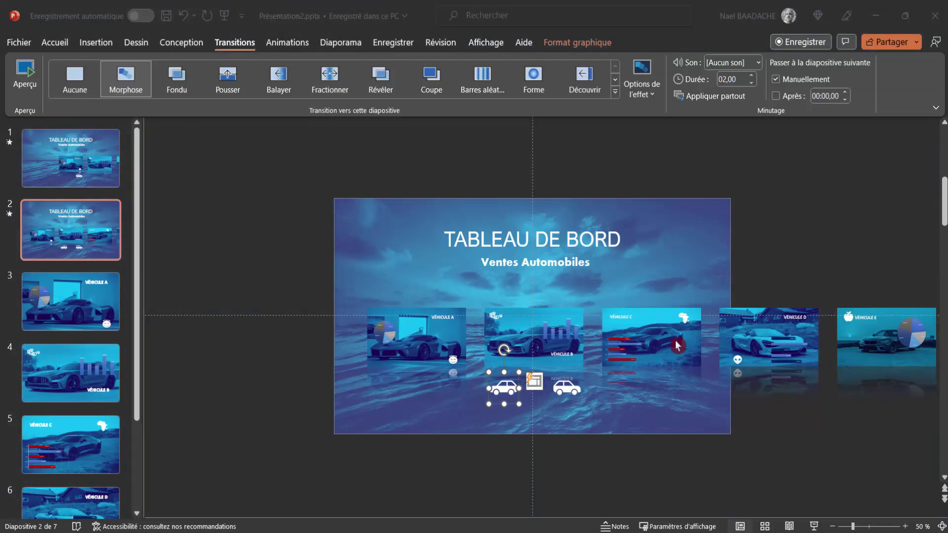
left_click(78, 233)
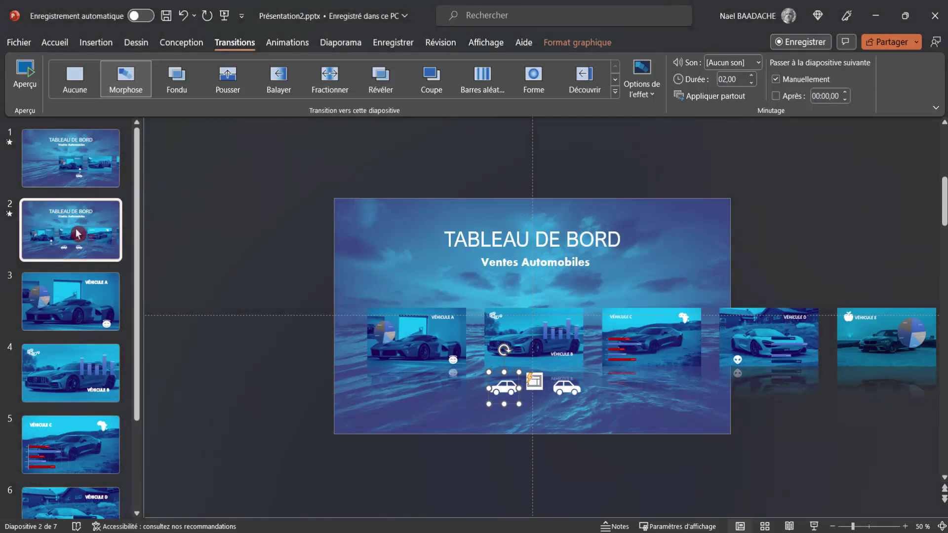
Duplicate slide 2 as slide 3 and shift its card strip left to centre Véhicule C
right_click(77, 233)
key("Escape")
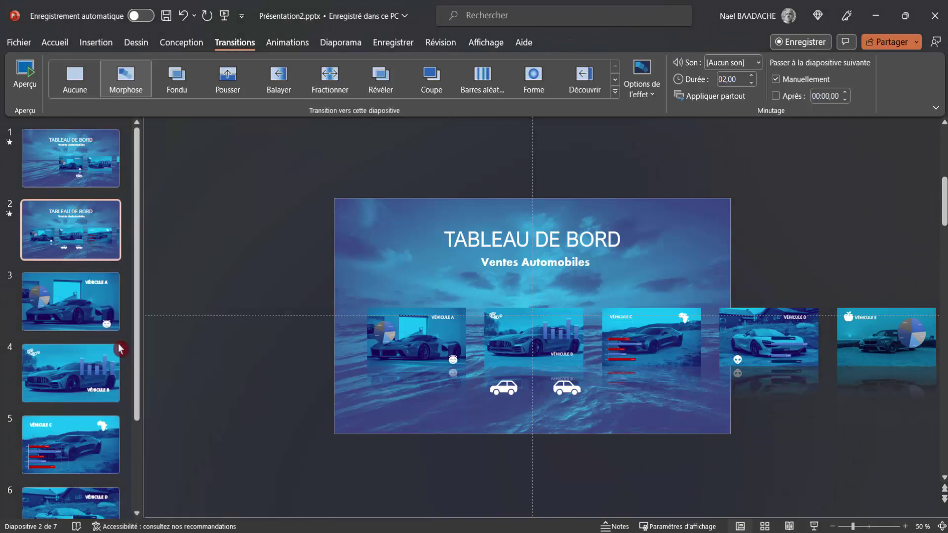
key("ctrl+d")
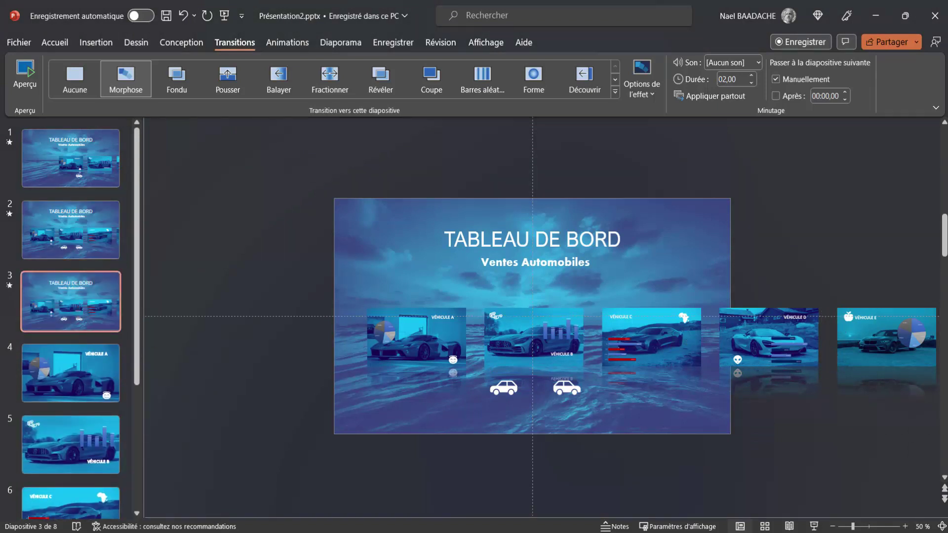
left_click(722, 345)
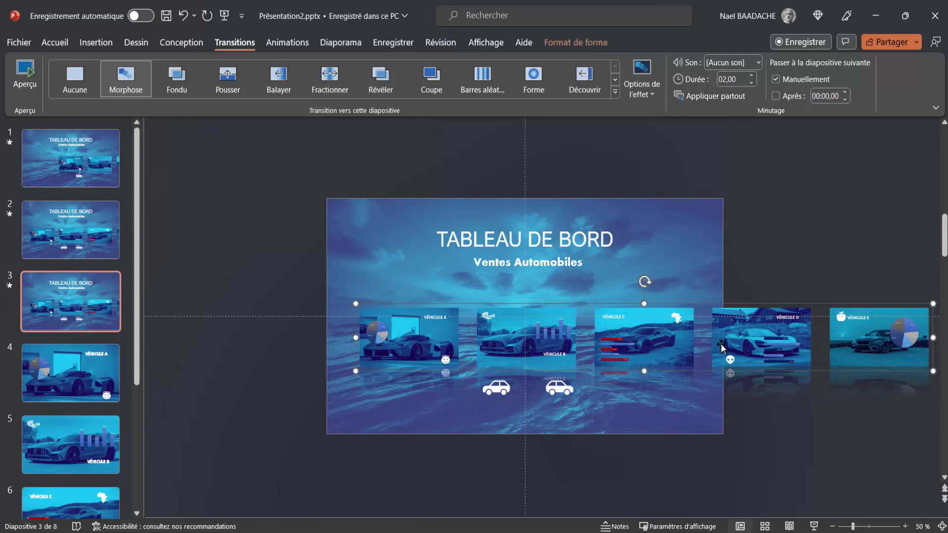
key("Left")
key("Left")
key("Left")
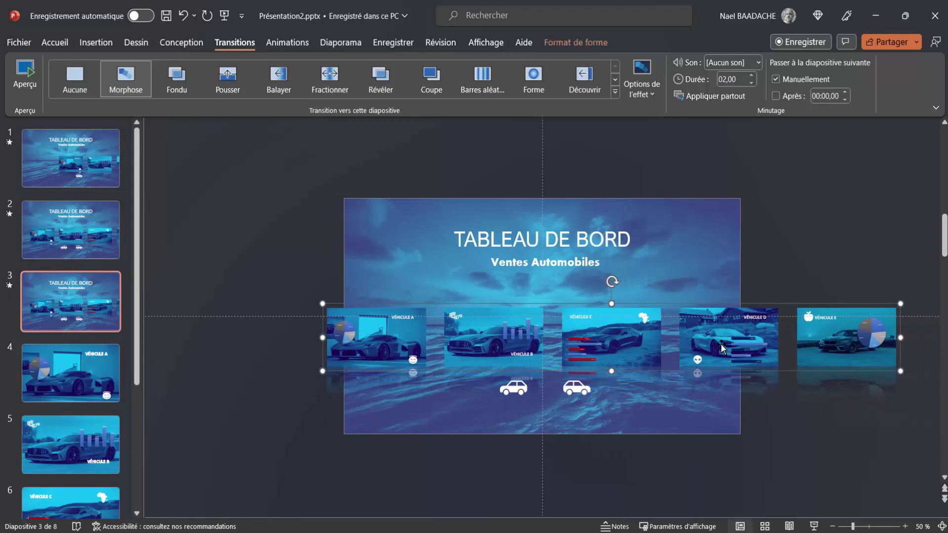
key("Left")
key("Left")
key("Left")
key("Left")
key("Left")
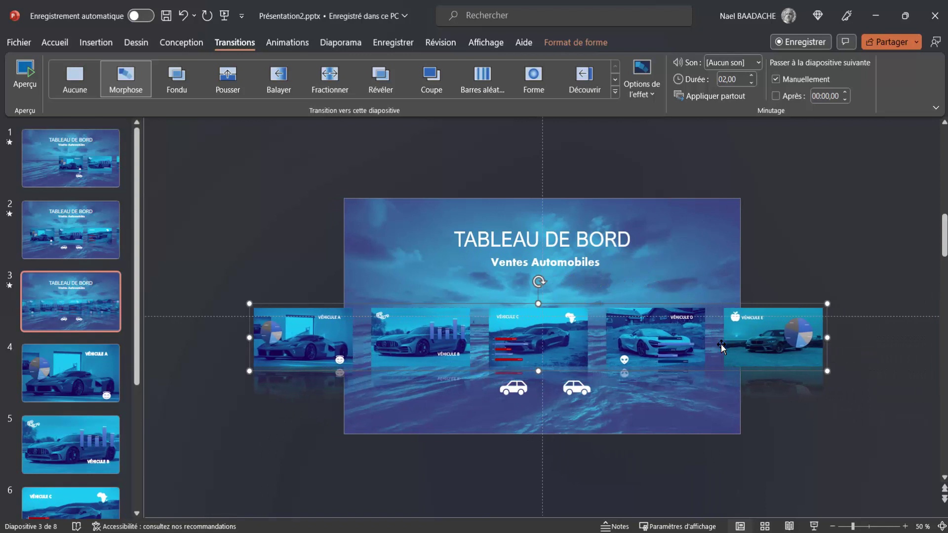
key("ctrl+Right")
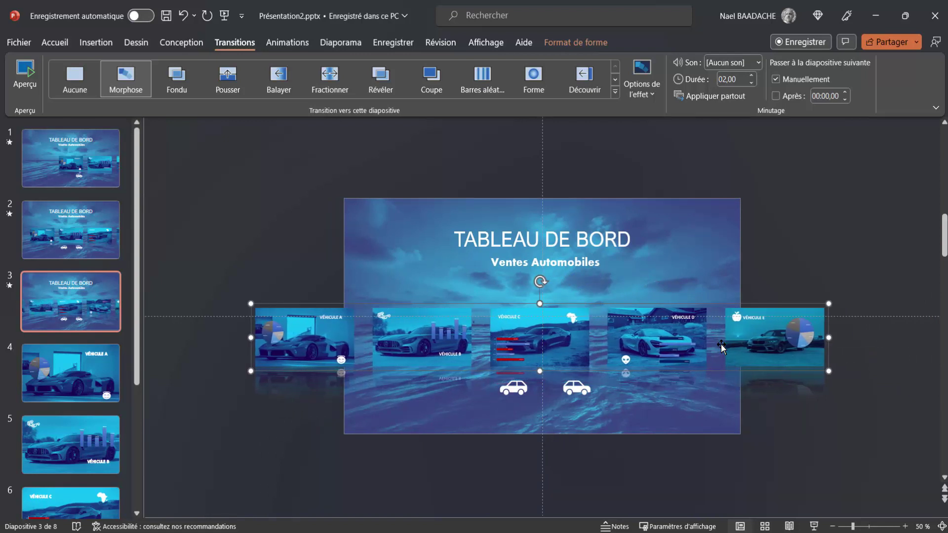
Duplicate slide 3 as slide 4 and shift its card strip left to centre Véhicule D
right_click(68, 310)
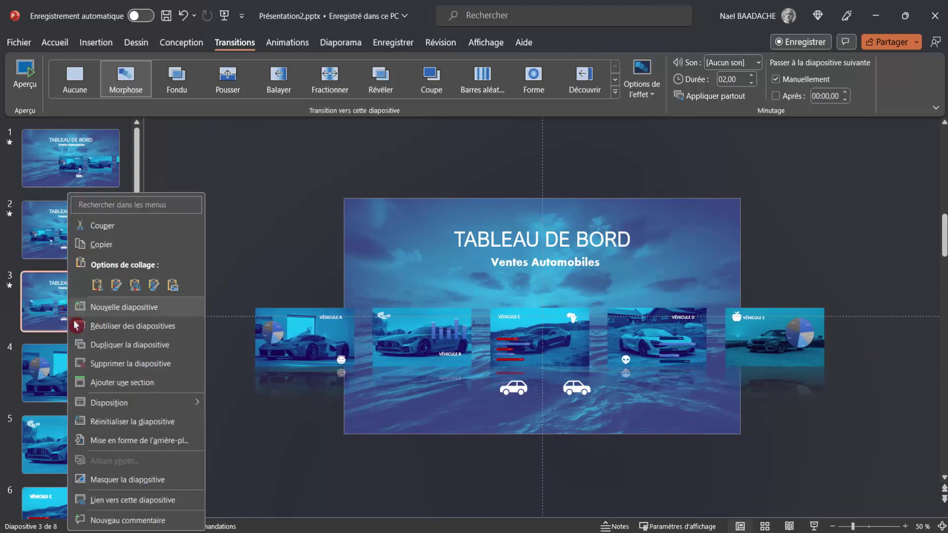
left_click(111, 344)
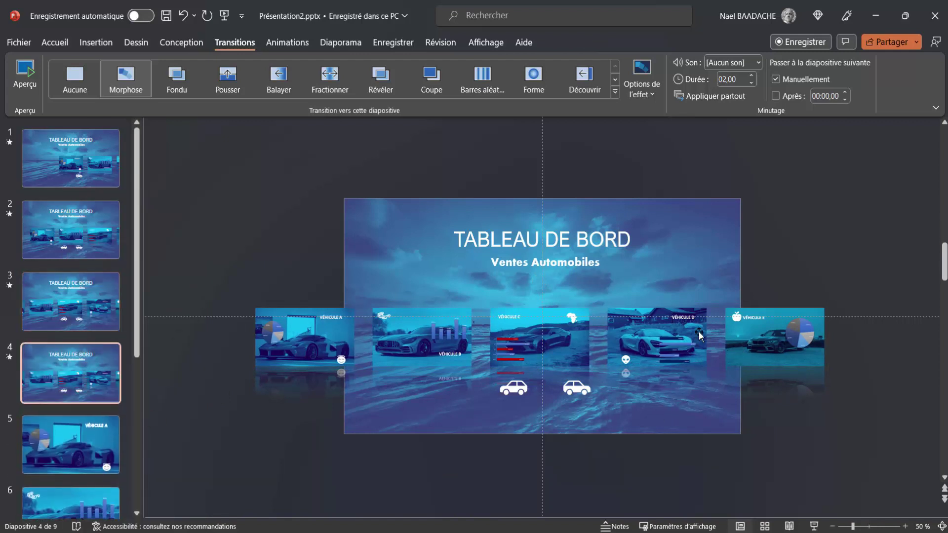
left_click(718, 321)
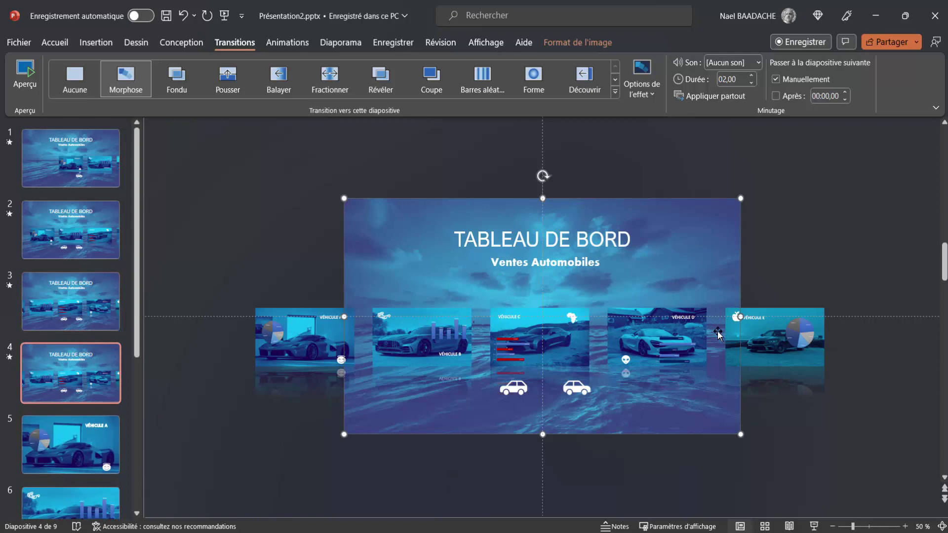
left_click(778, 339)
key("Left")
key("Left")
key("Left")
key("Left")
key("Left")
key("Left")
key("Left")
key("Left")
key("Left")
key("Left")
key("Left")
key("Left")
key("Left")
key("Left")
key("Left")
key("Left")
key("Left")
key("Left")
key("Left")
key("Left")
key("Left")
key("Left")
key("Left")
key("Left")
key("Left")
key("Left")
key("Left")
key("Left")
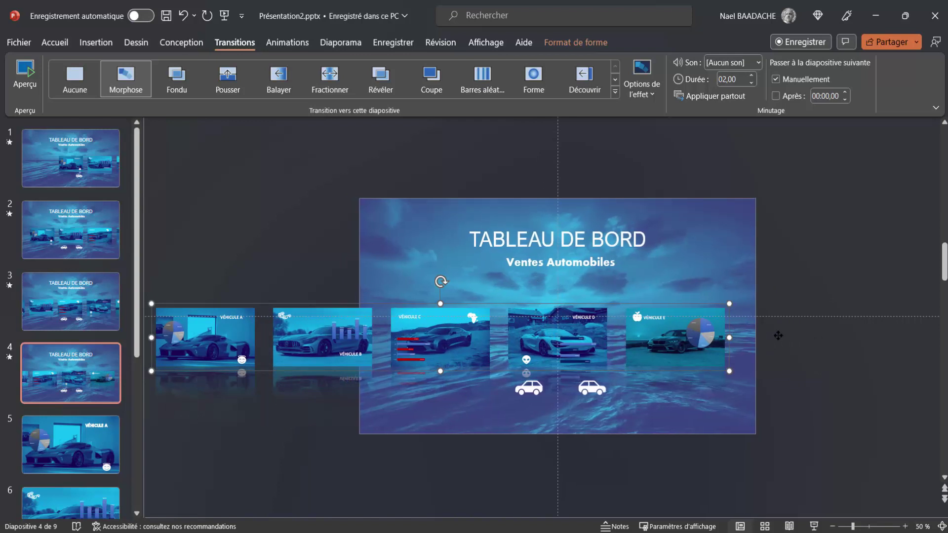
Duplicate slide 4 as slide 5 and nudge its vehicle card strip left so Véhicule E sits centred
right_click(59, 379)
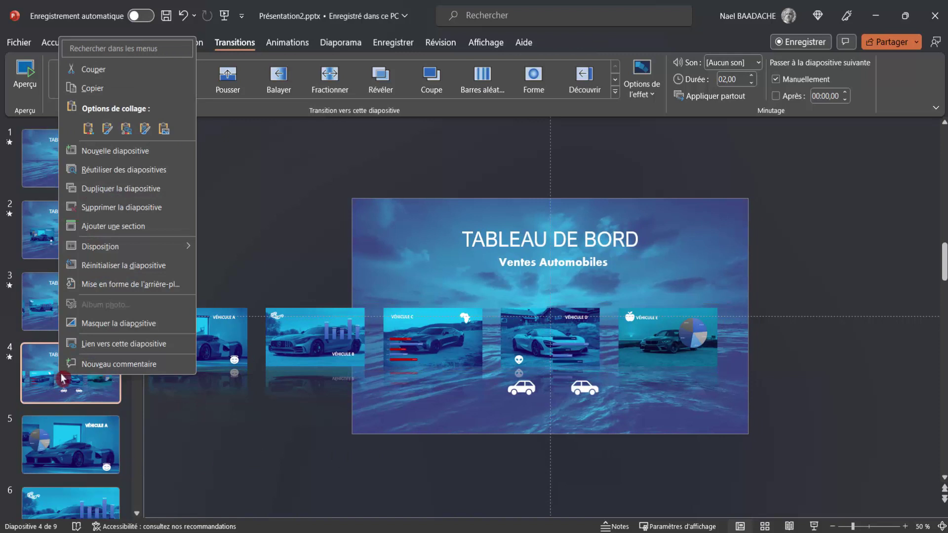
left_click(111, 192)
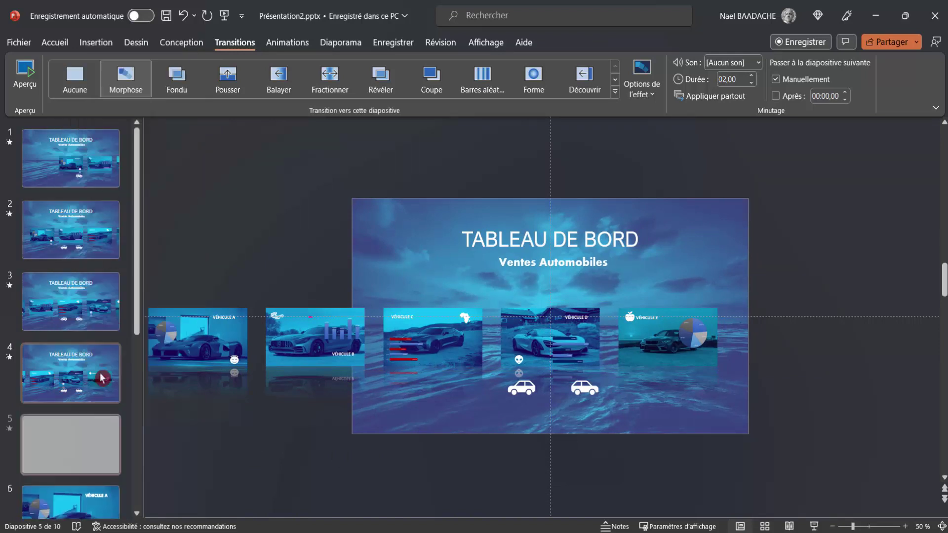
left_click(683, 345)
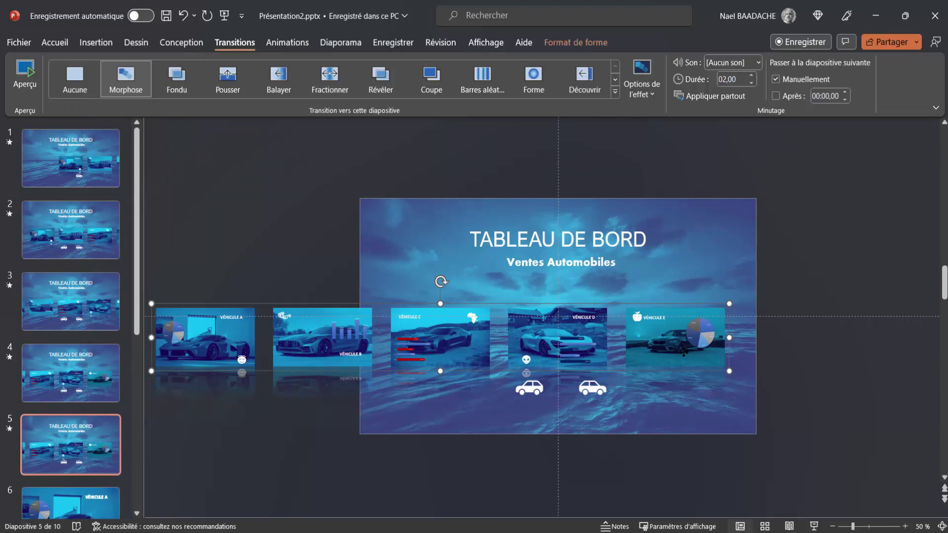
key("Left")
key("Left")
key("Left")
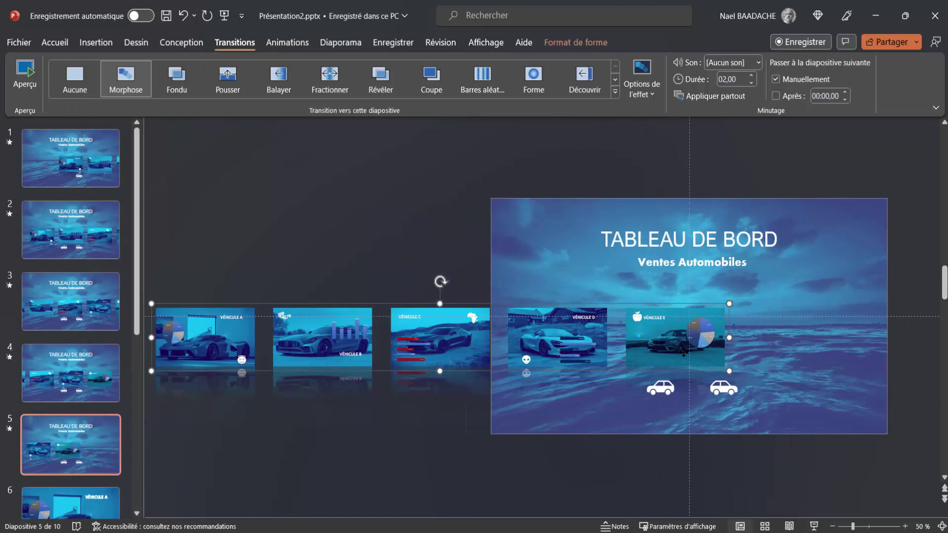
key("Right")
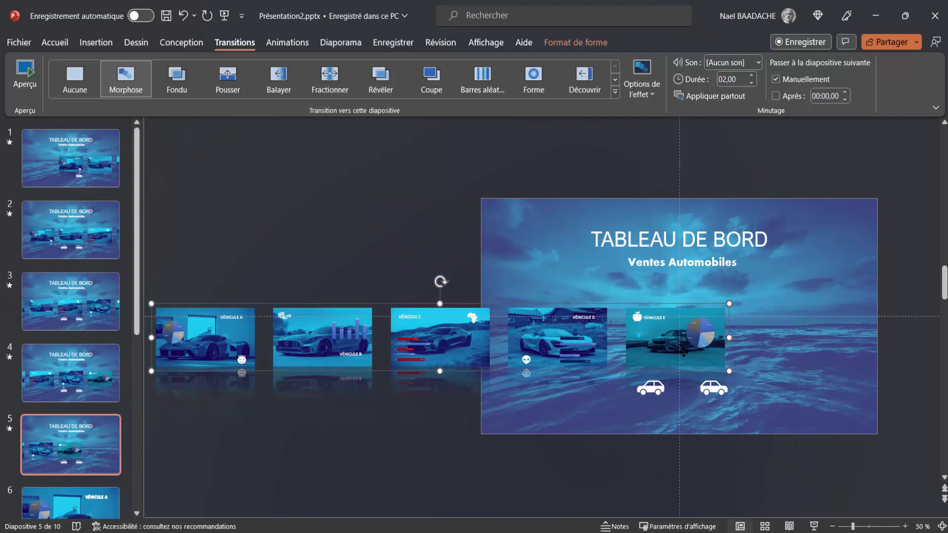
key("Right")
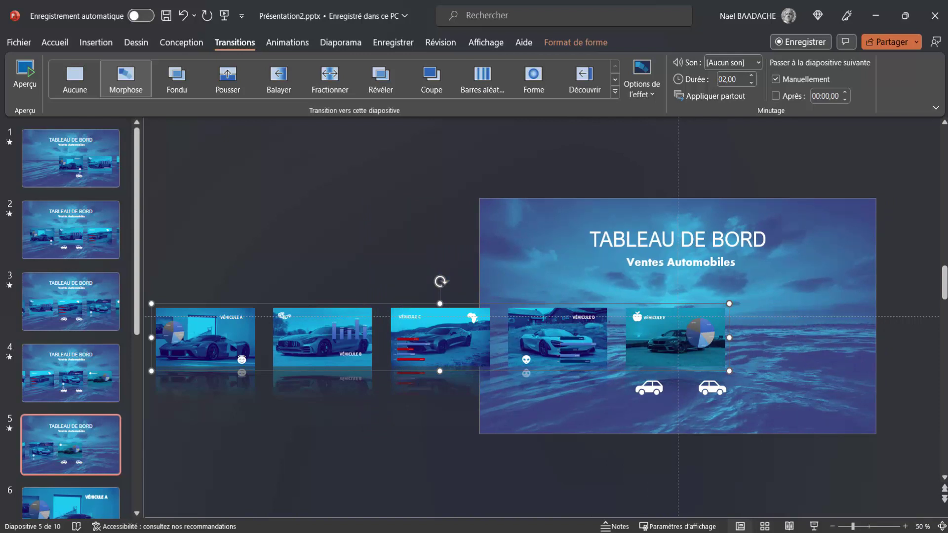
left_click(196, 279)
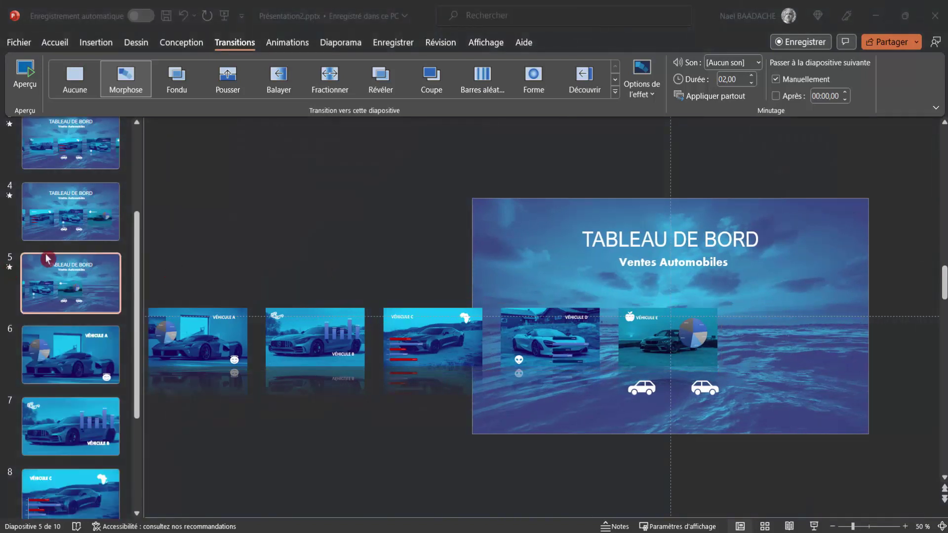
scroll(44, 257, "up", 5)
left_click(75, 171)
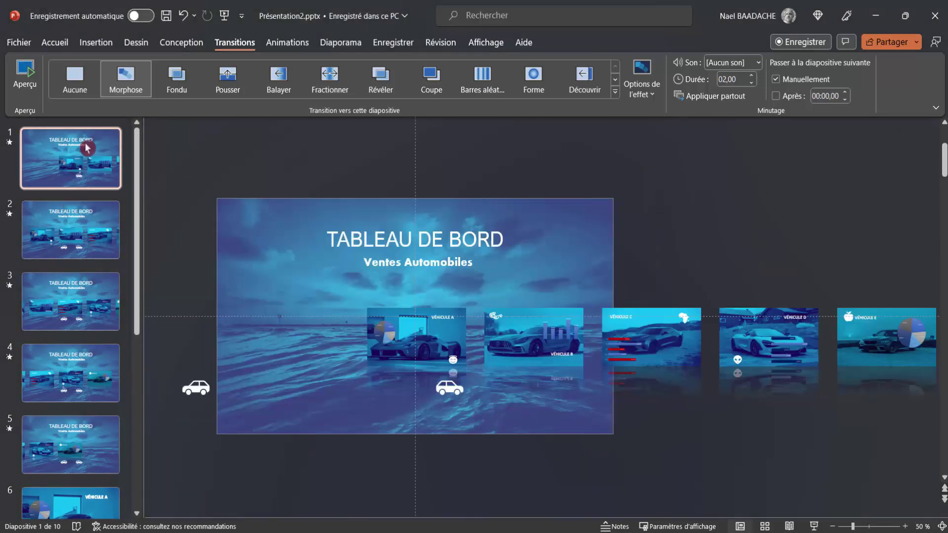
left_click(811, 527)
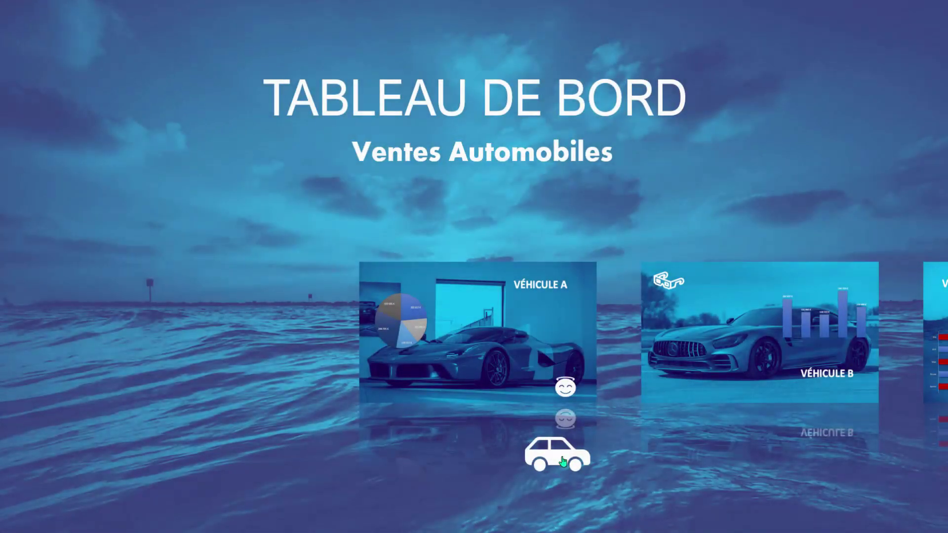
left_click(562, 461)
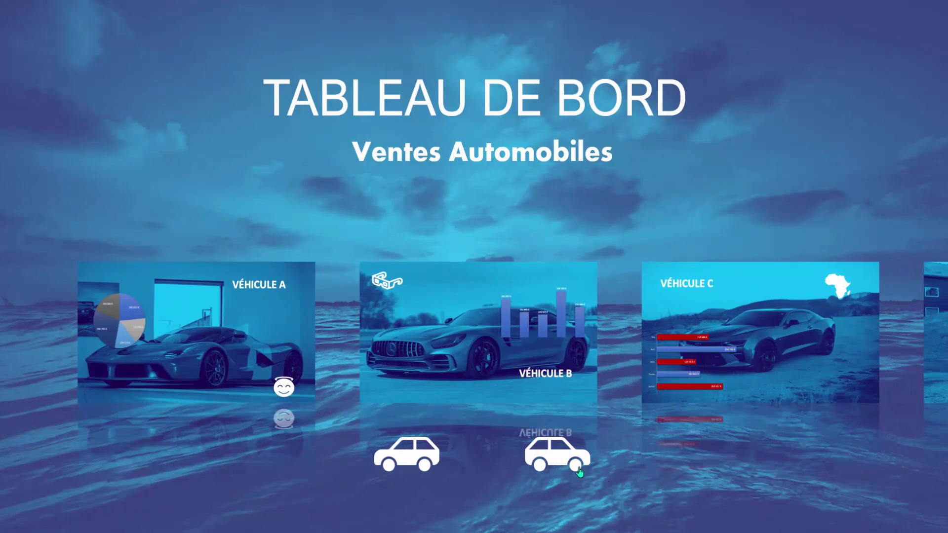
left_click(559, 461)
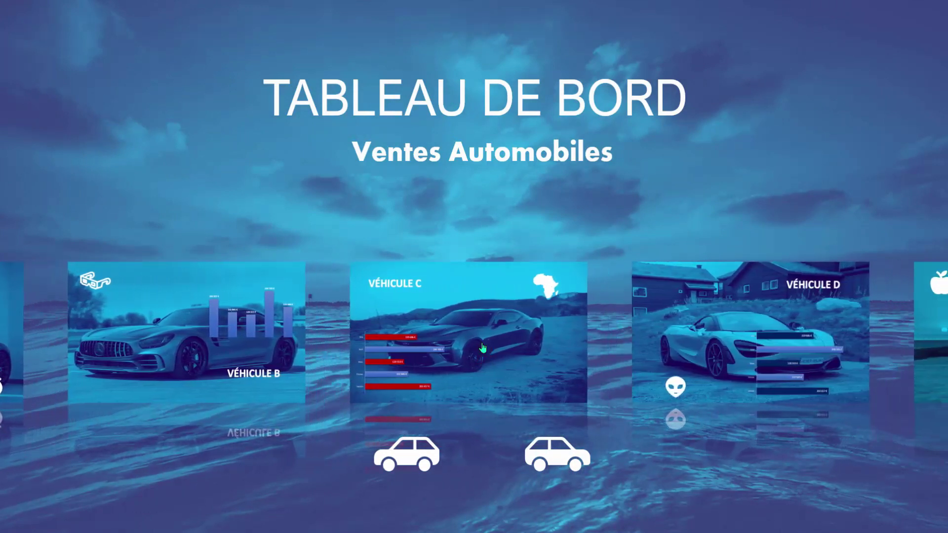
left_click(483, 347)
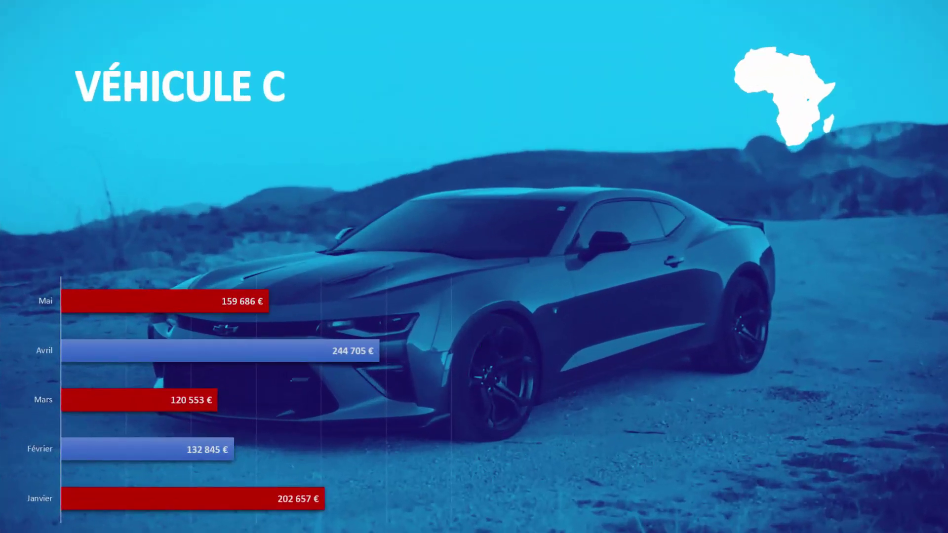
key("space")
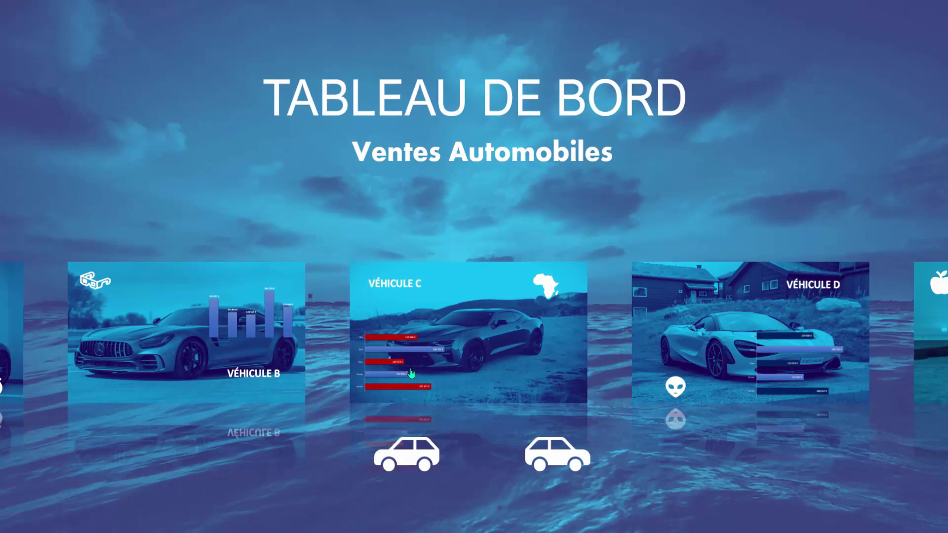
left_click(562, 465)
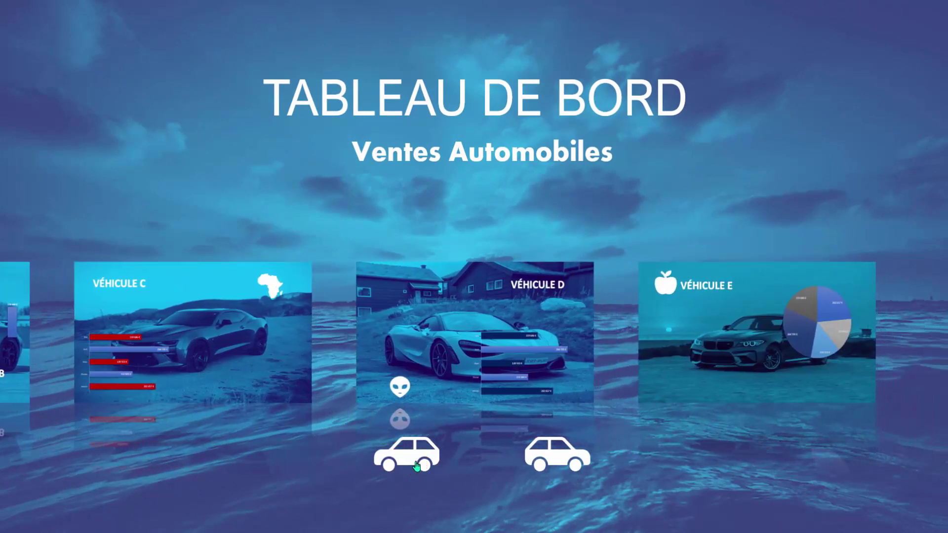
left_click(416, 466)
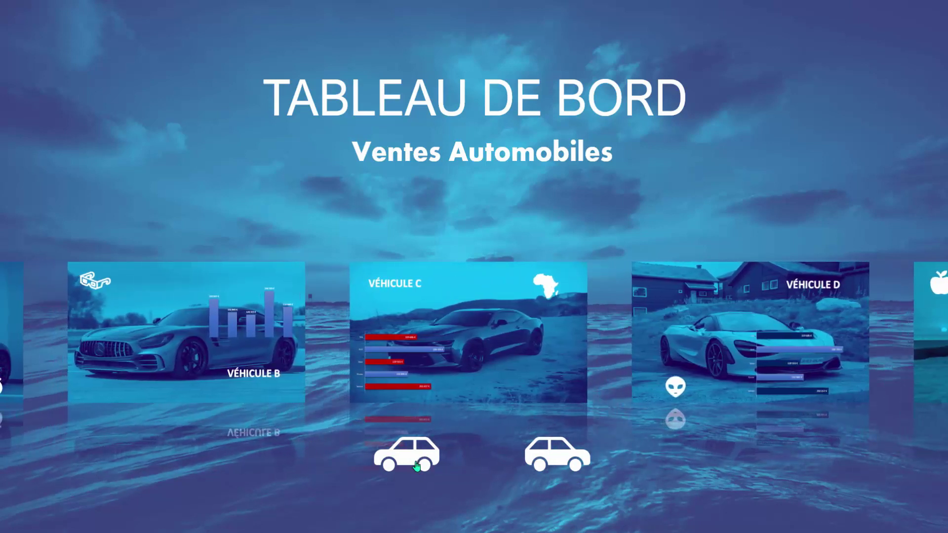
left_click(416, 466)
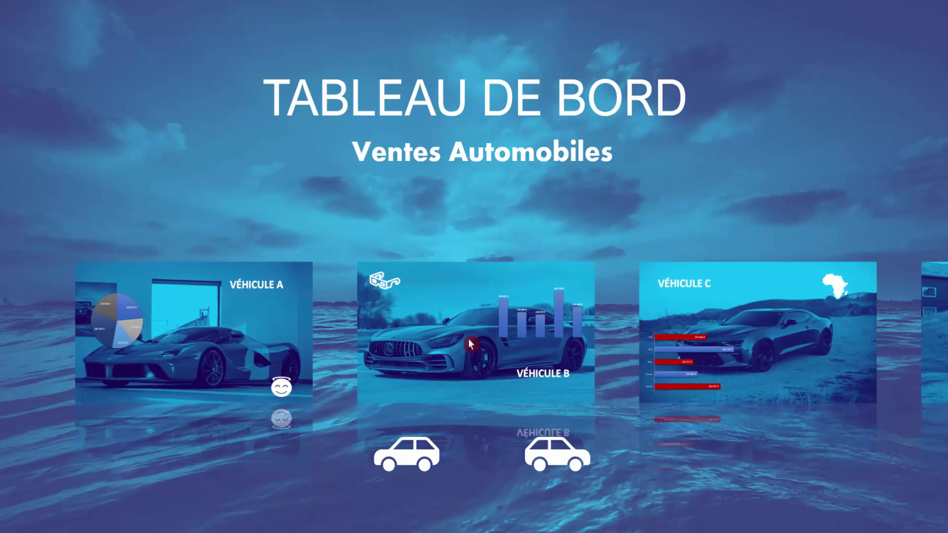
left_click(475, 342)
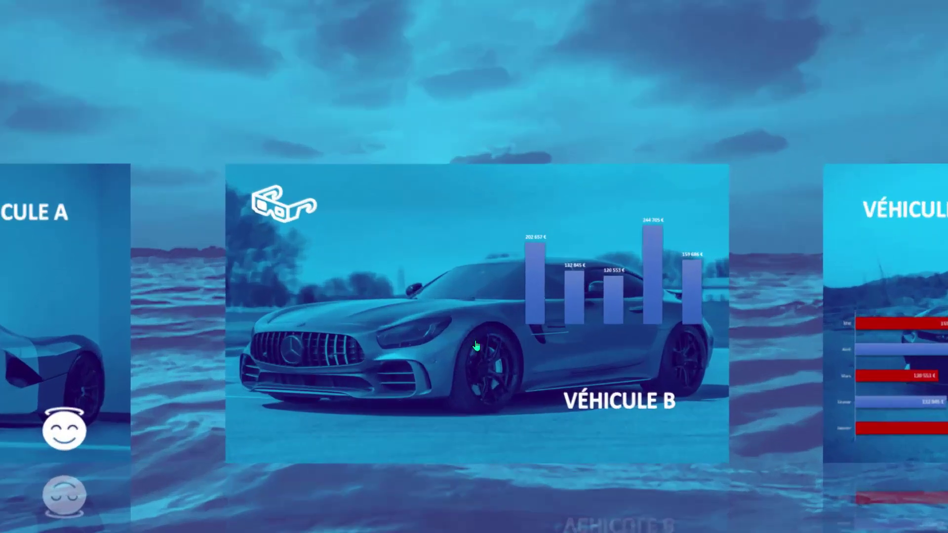
left_click(477, 341)
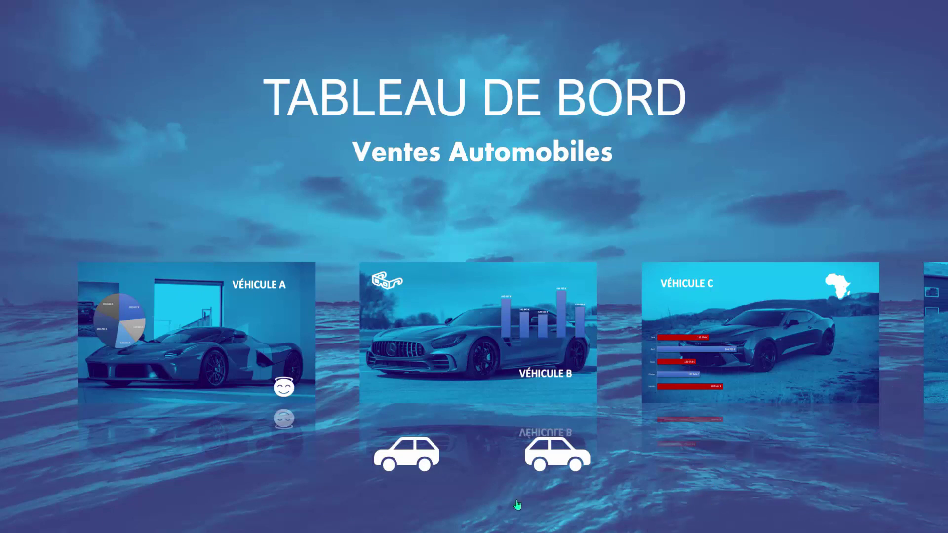
key("Escape")
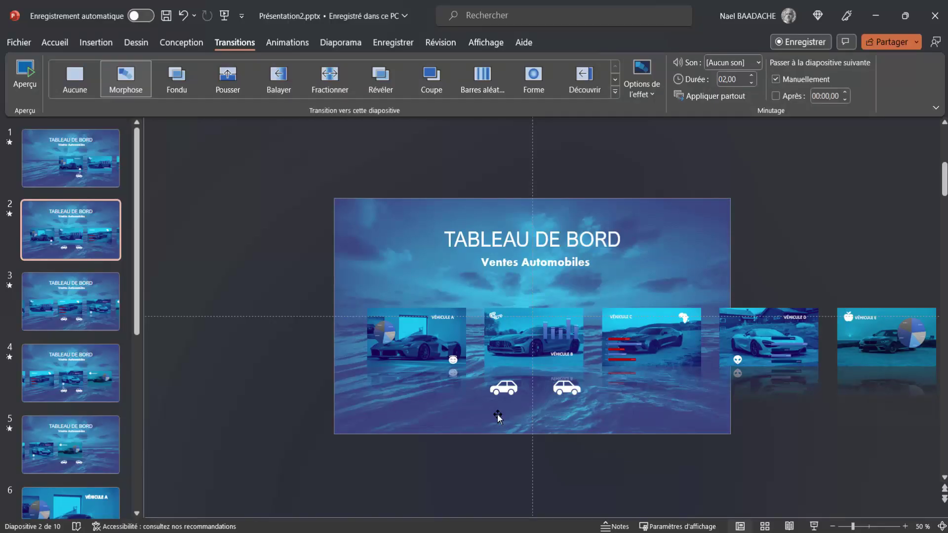